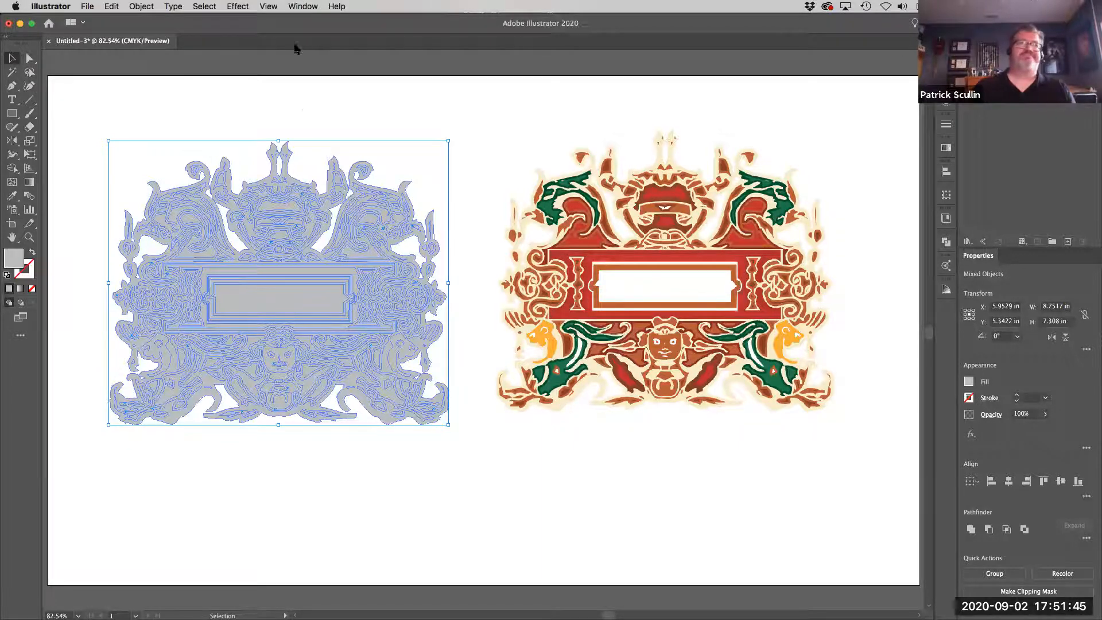
# Fill the backing silhouette compound path of the gray ornament with the cream color used in the colored reference artwork.
pyautogui.click(304, 113)
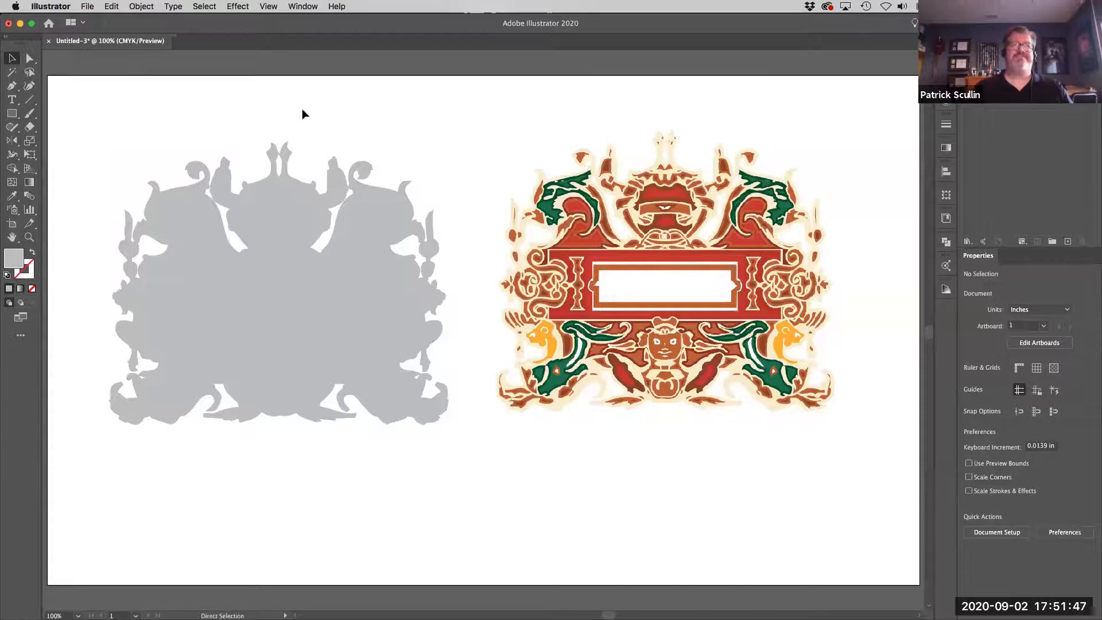
pyautogui.press('super+1')
pyautogui.moveTo(350, 132); pyautogui.dragTo(370, 130)
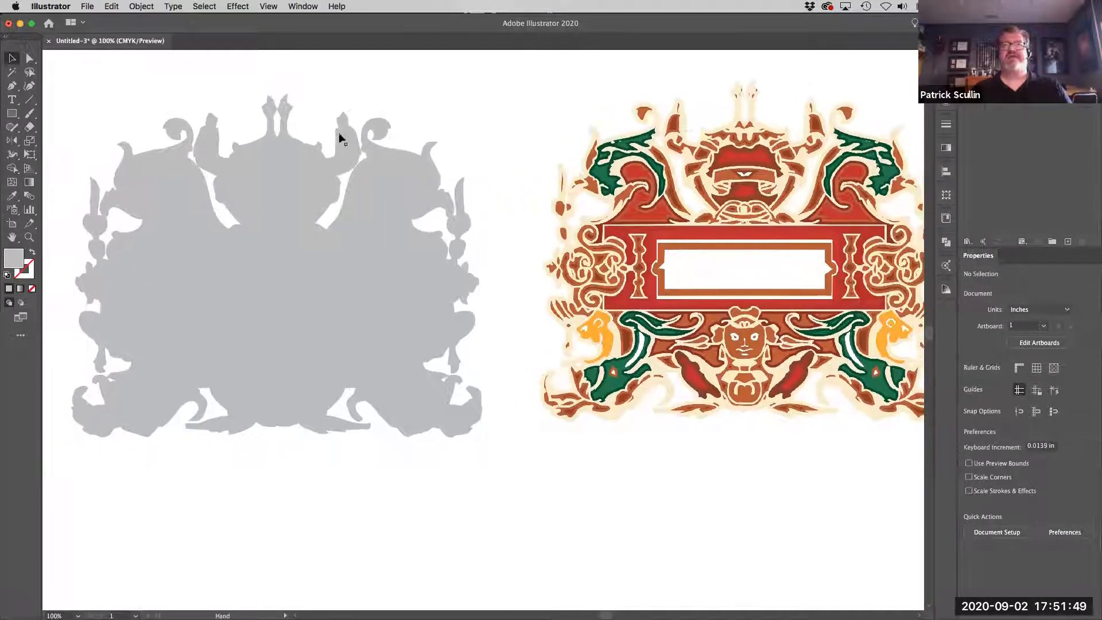
pyautogui.click(125, 148)
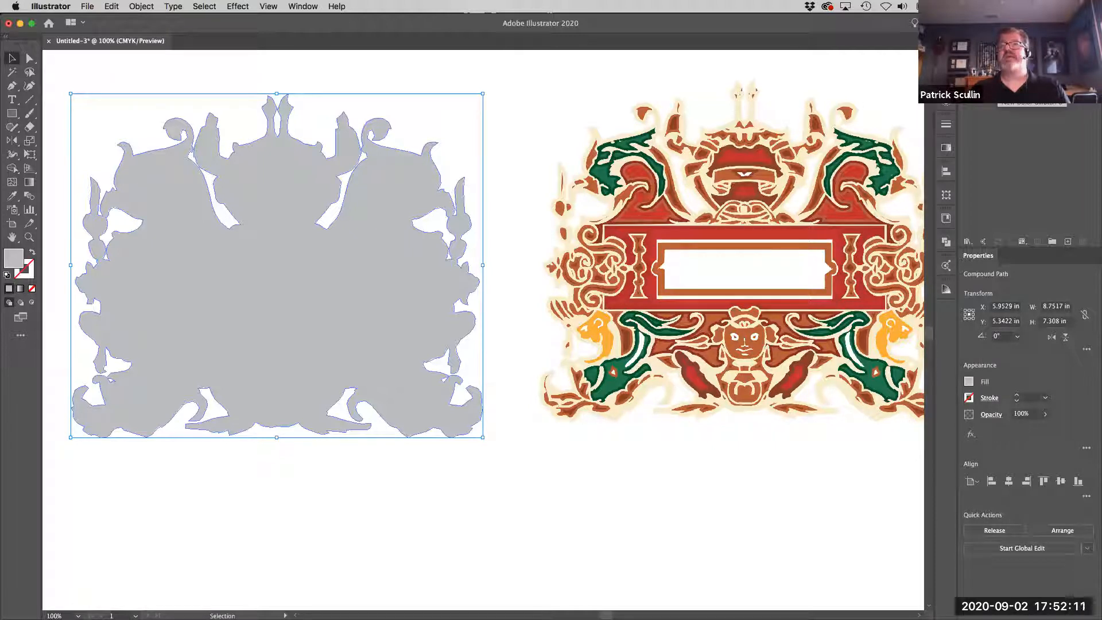
pyautogui.click(996, 92)
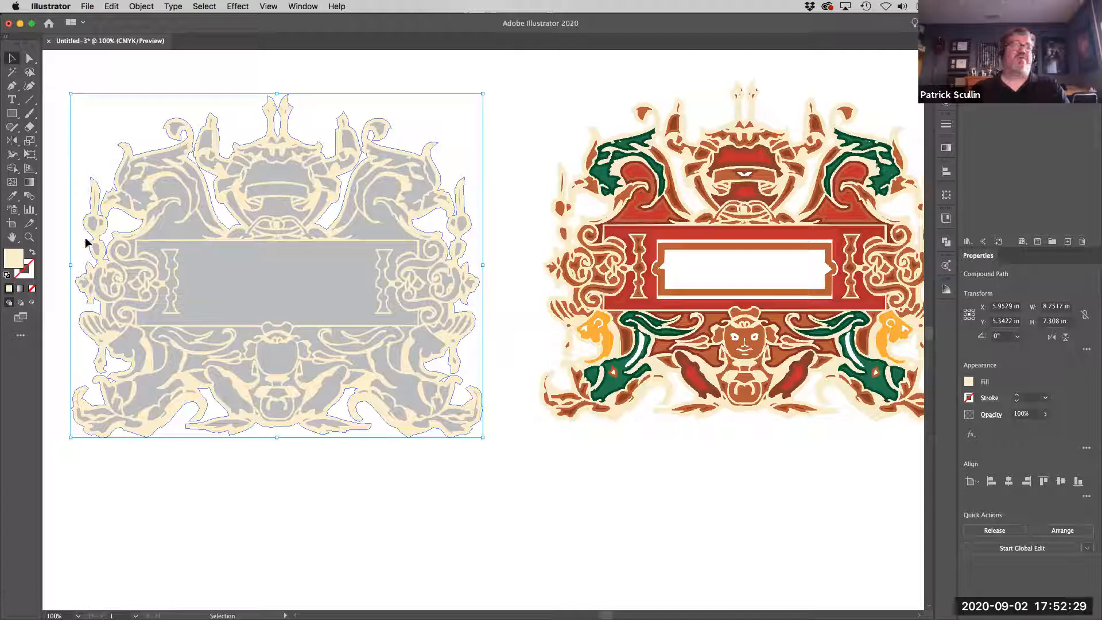
pyautogui.click(12, 197)
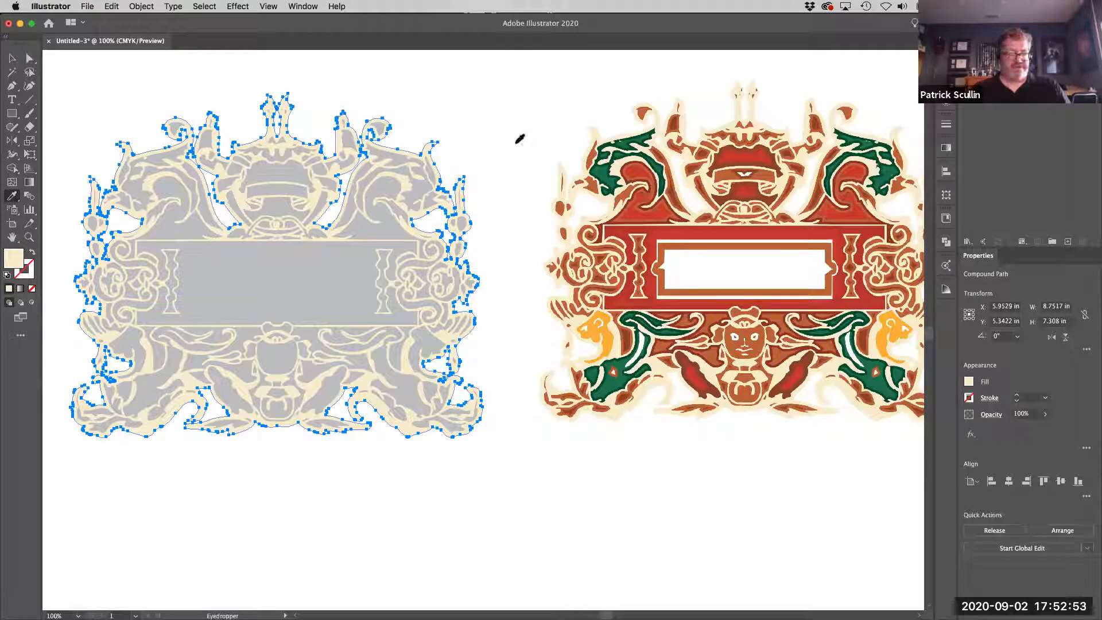
pyautogui.press('v')
pyautogui.click(515, 147)
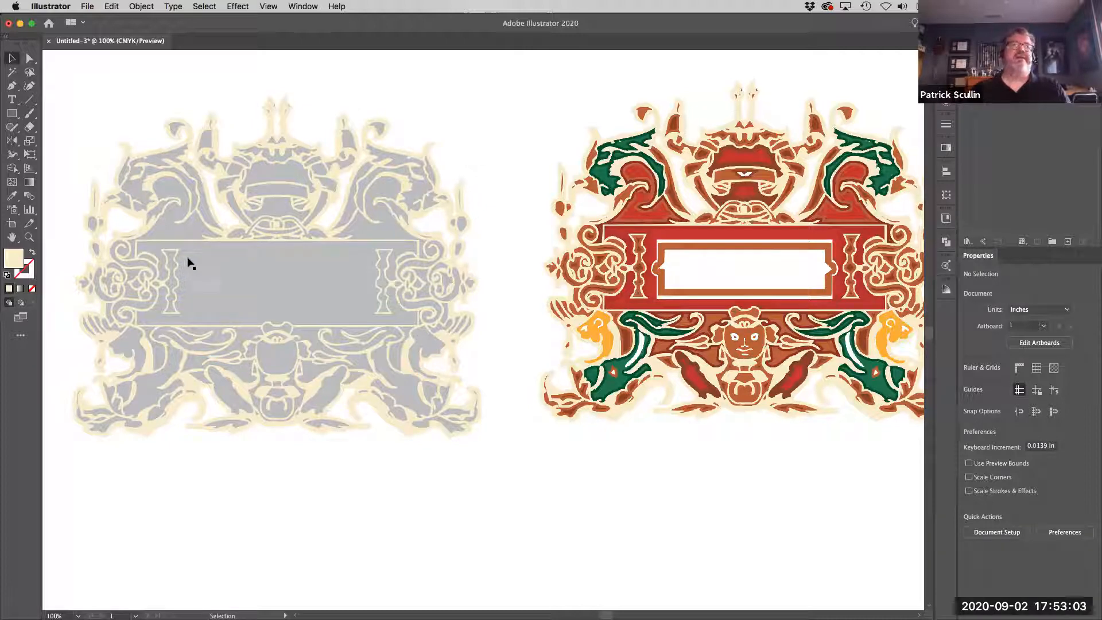
# Fill the gray ornament's inner nameplate shape with white sampled from the colored reference using the Eyedropper.
pyautogui.click(250, 287)
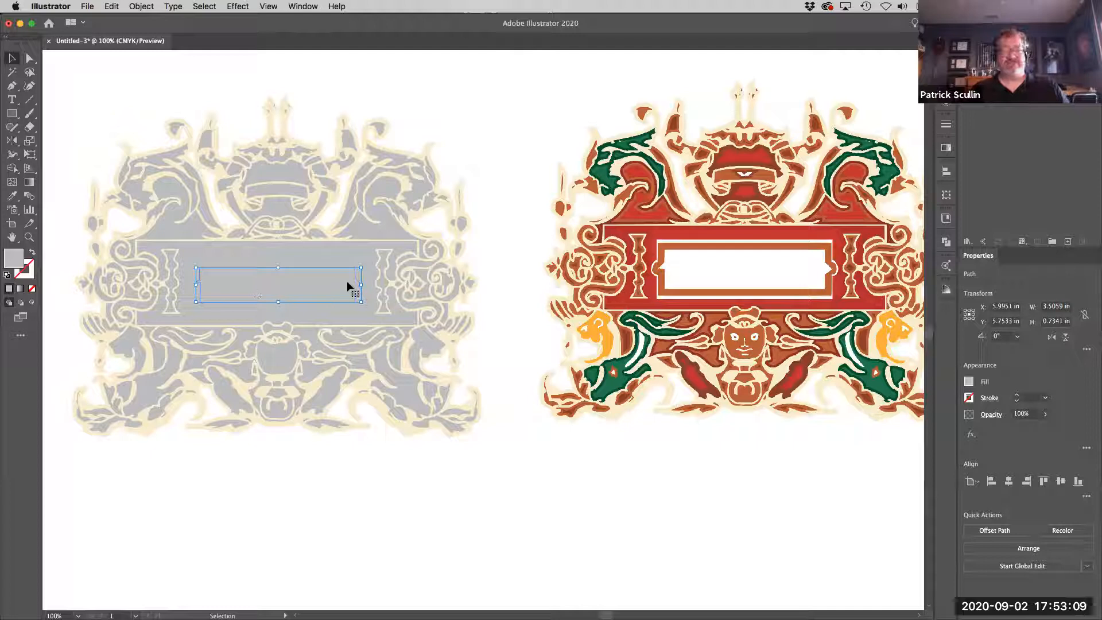
pyautogui.press('i')
pyautogui.click(727, 262)
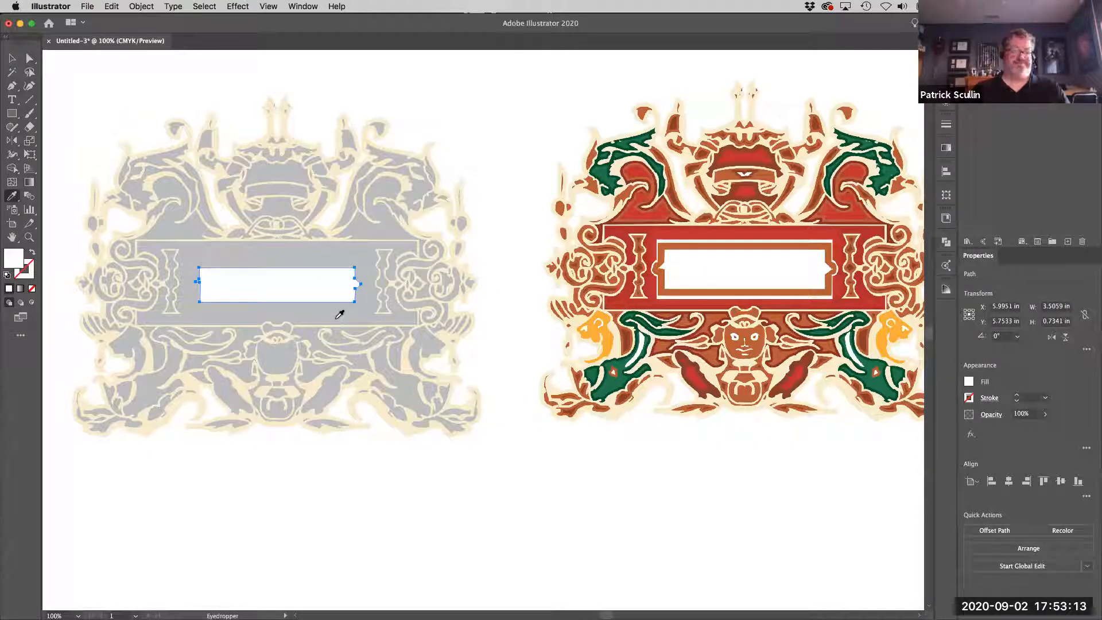
pyautogui.press('v')
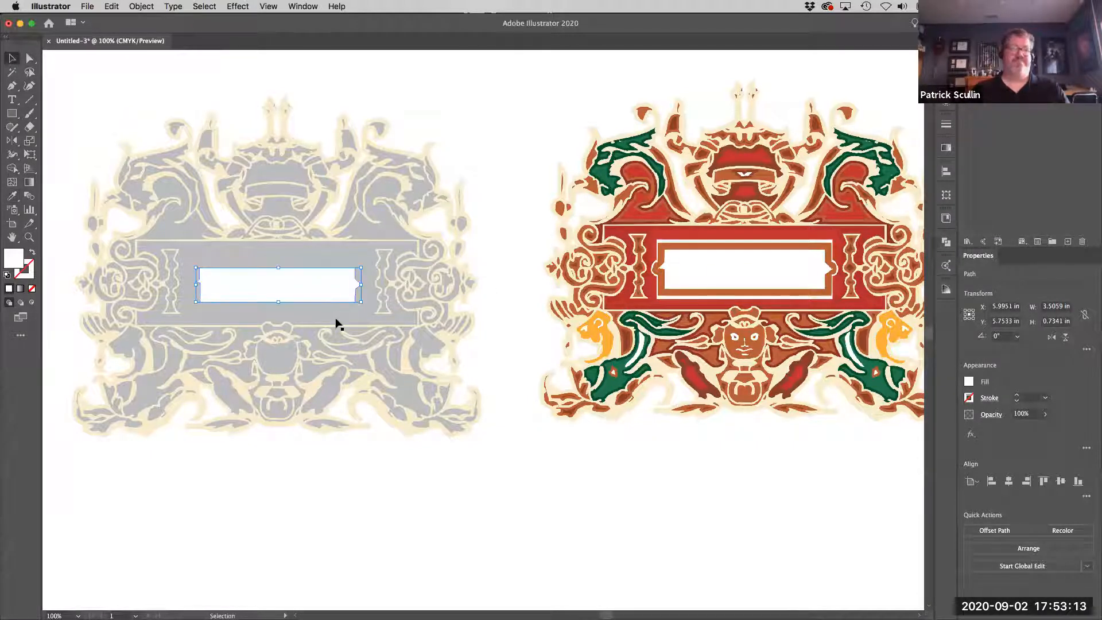
# Fill the inner creature shapes in all four corners of the gray ornament with green.
pyautogui.click(146, 403)
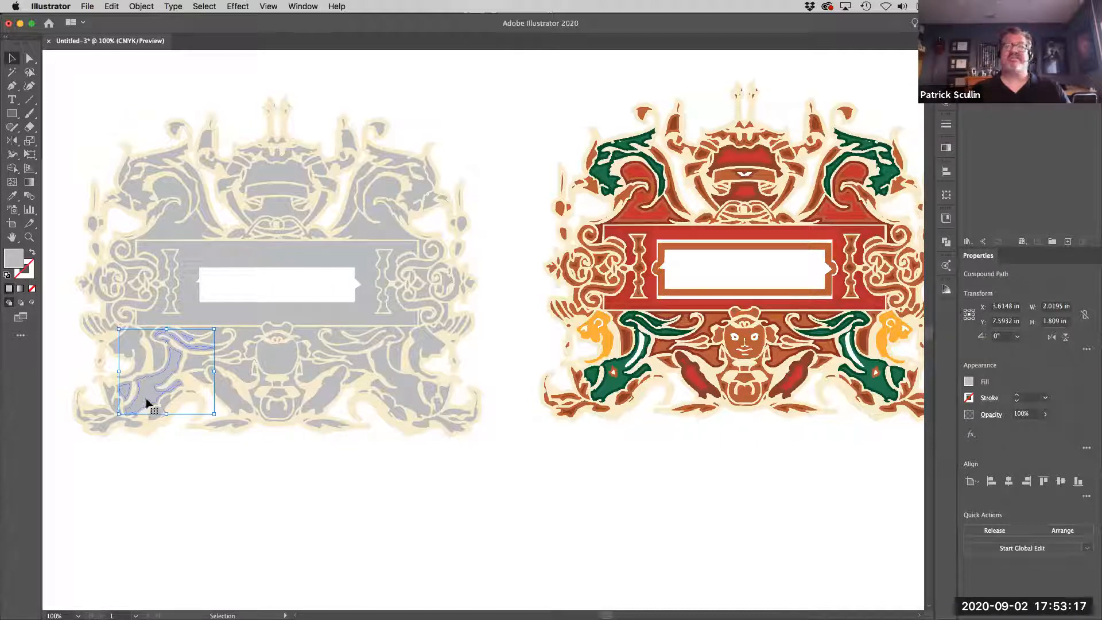
pyautogui.keyDown('shift'); pyautogui.click(408, 396); pyautogui.keyUp('shift')
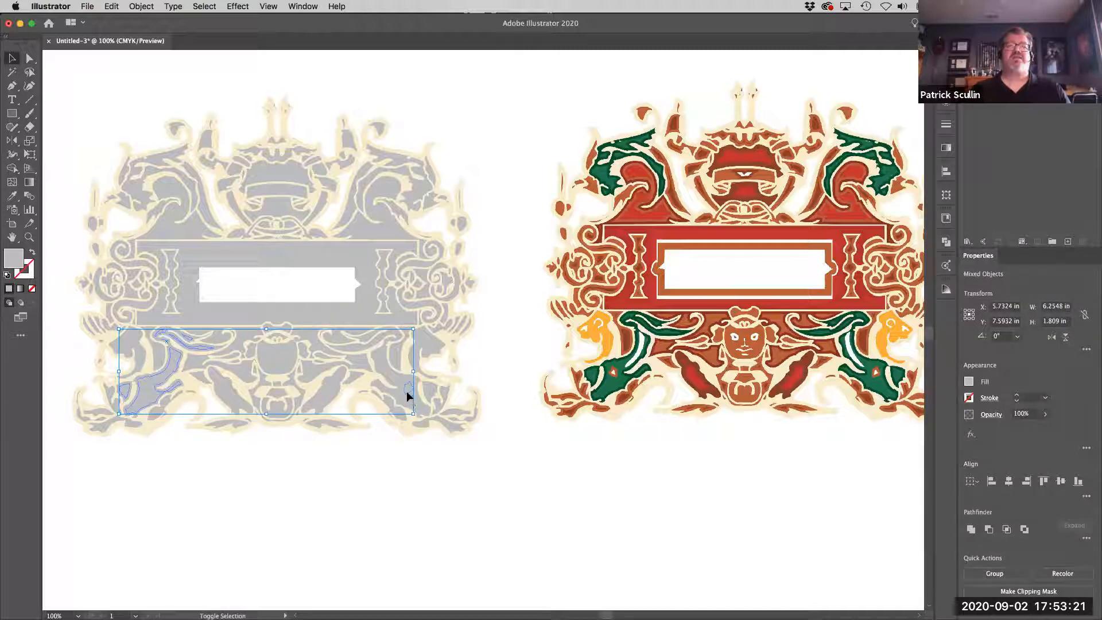
pyautogui.keyDown('shift'); pyautogui.click(407, 393); pyautogui.keyUp('shift')
pyautogui.keyDown('shift'); pyautogui.click(412, 398); pyautogui.keyUp('shift')
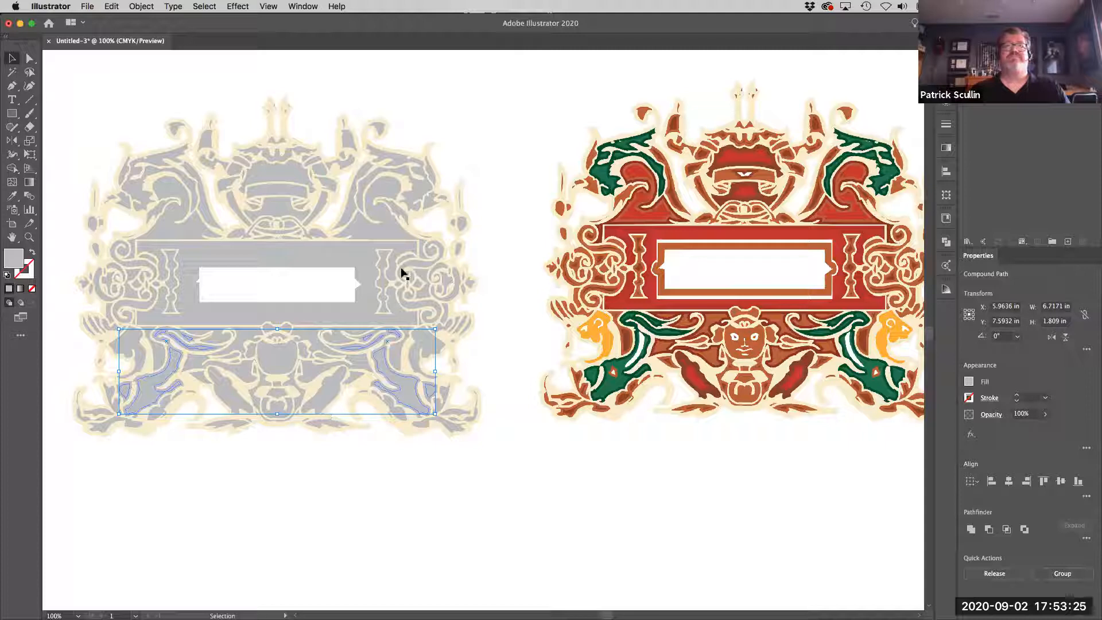
pyautogui.keyDown('shift'); pyautogui.click(419, 191); pyautogui.keyUp('shift')
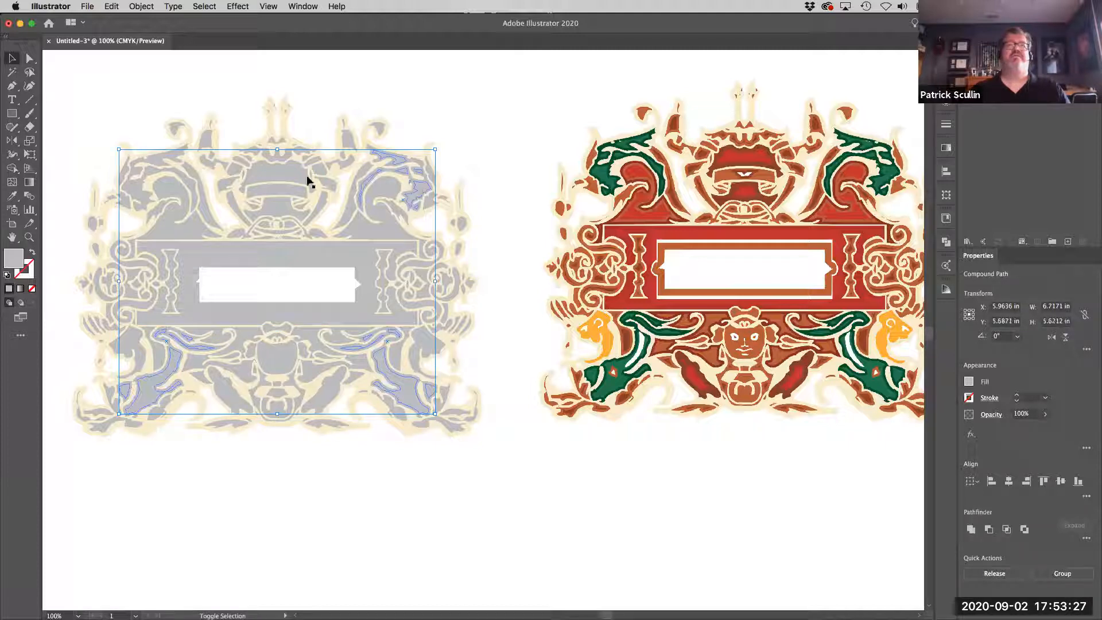
pyautogui.keyDown('shift'); pyautogui.click(133, 188); pyautogui.keyUp('shift')
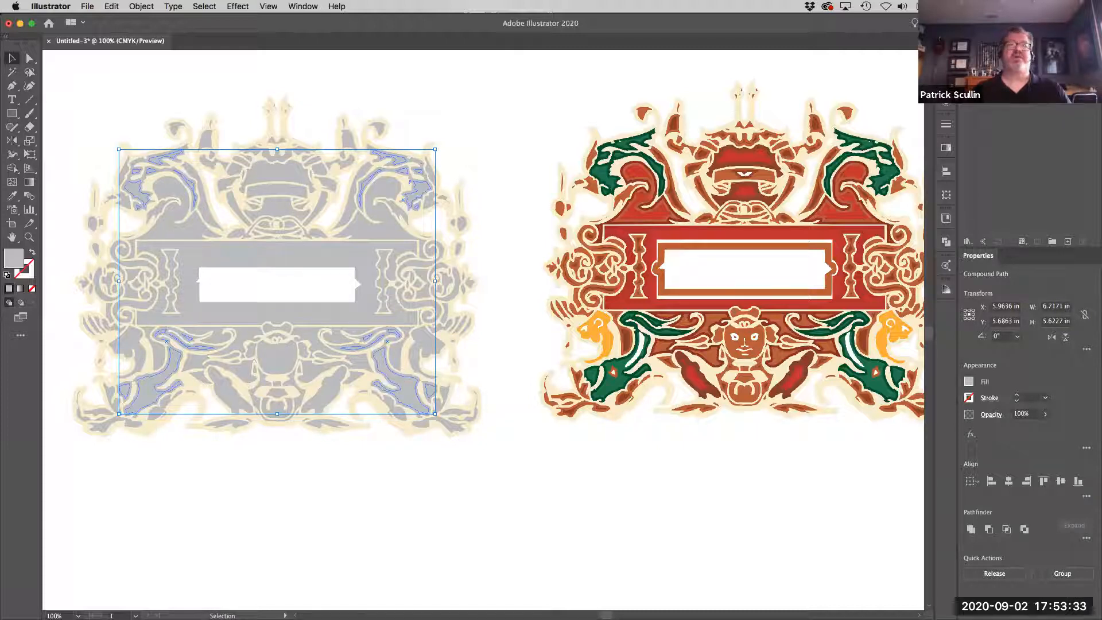
pyautogui.click(1022, 92)
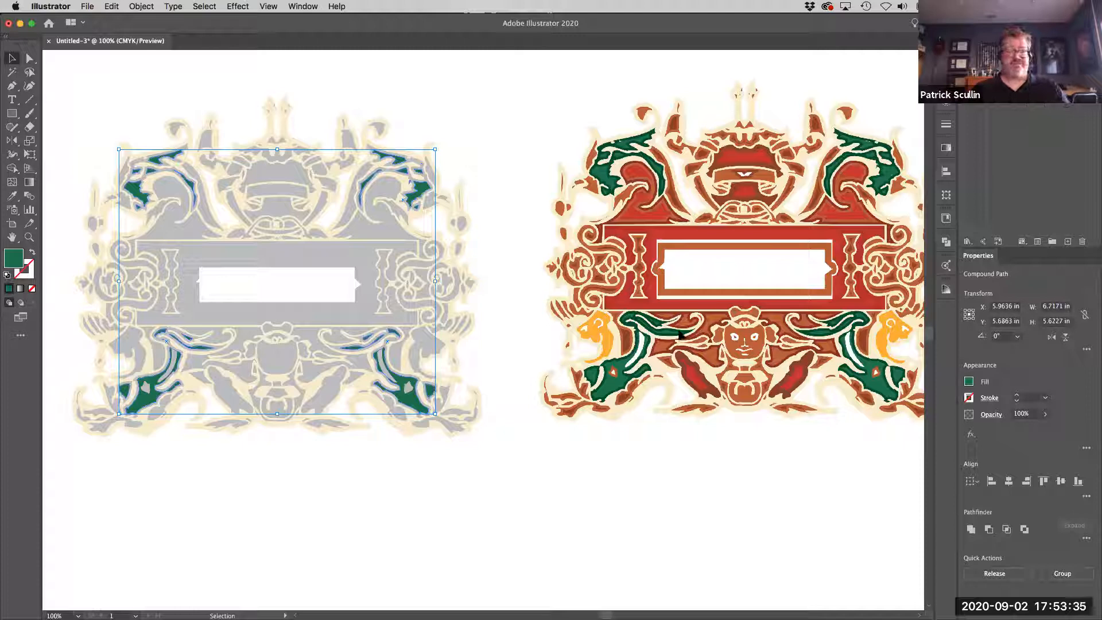
pyautogui.press('i')
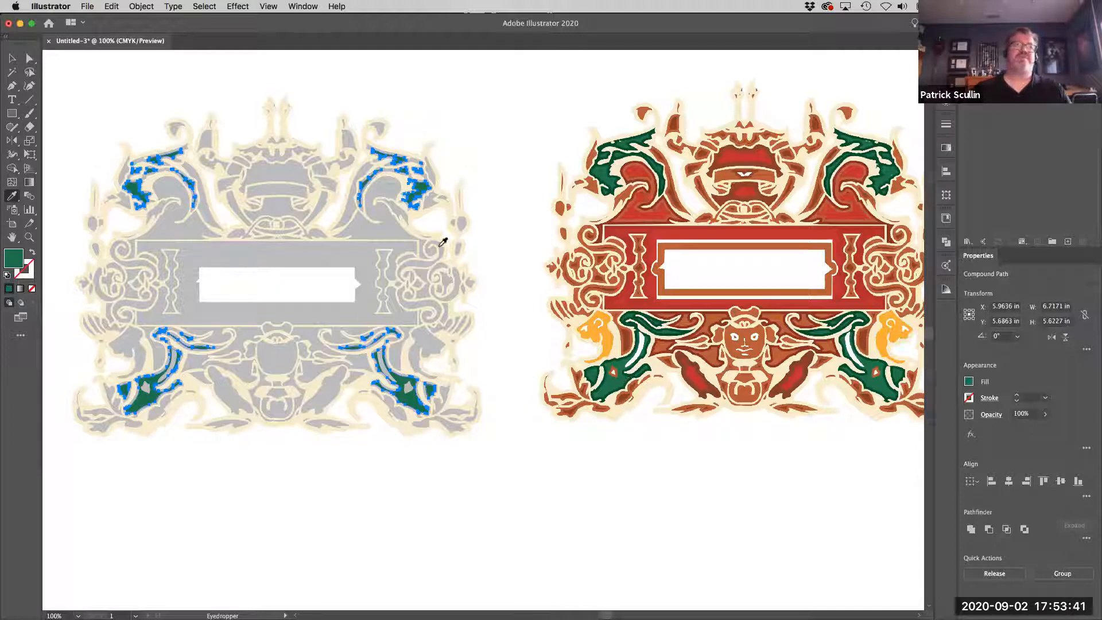
pyautogui.press('v')
pyautogui.click(456, 130)
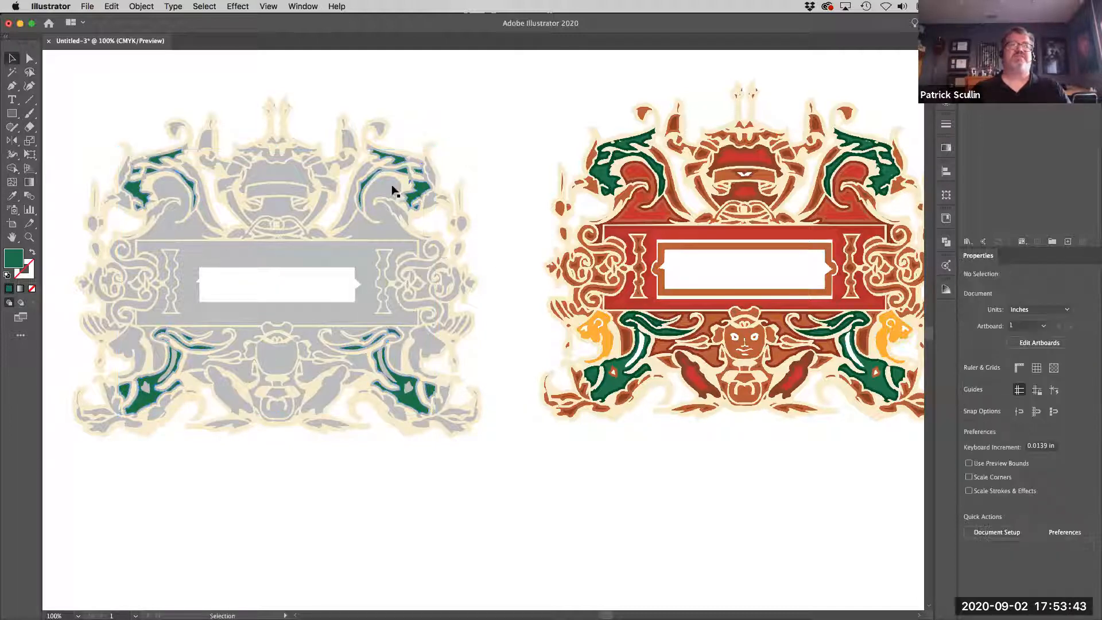
# Fill the gray border shapes surrounding the four green corner creatures with a darker green.
pyautogui.click(396, 179)
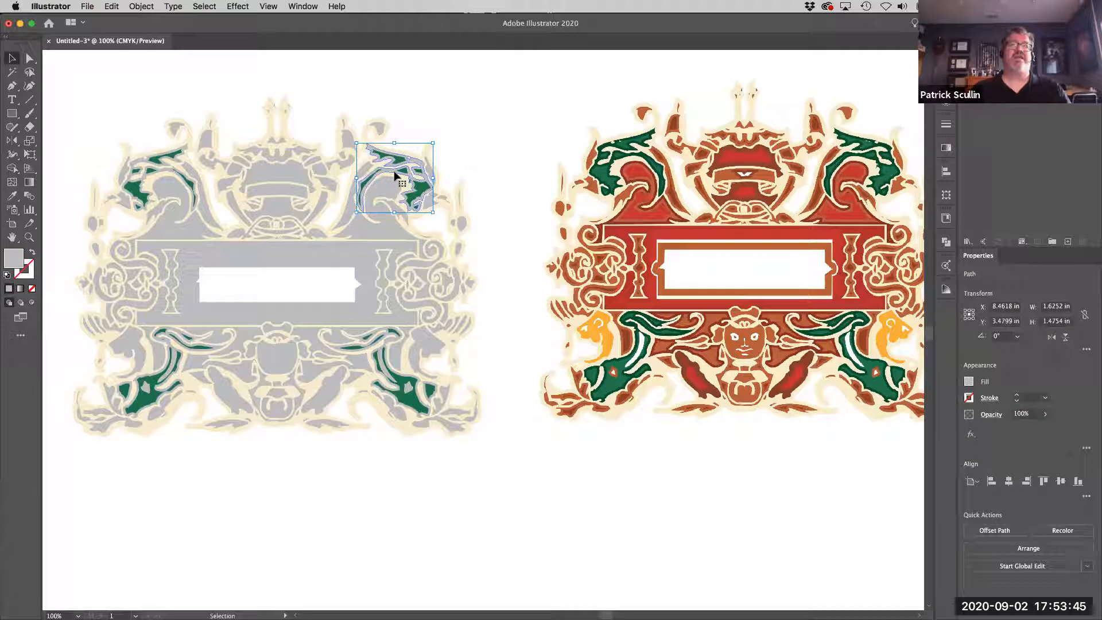
pyautogui.keyDown('shift'); pyautogui.click(384, 381); pyautogui.keyUp('shift')
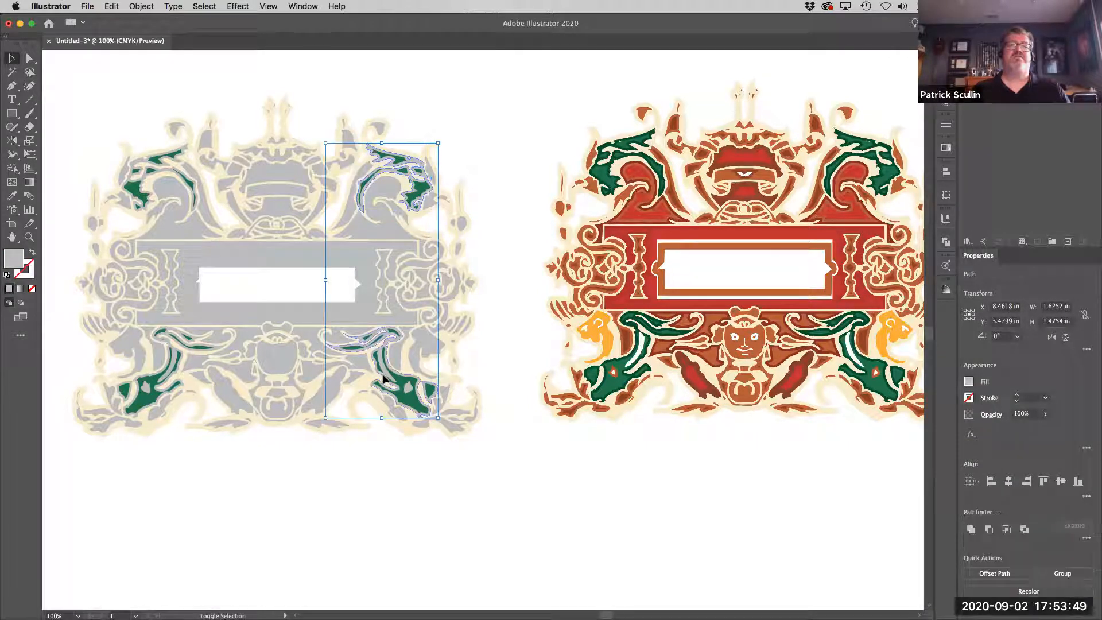
pyautogui.keyDown('shift'); pyautogui.click(157, 400); pyautogui.keyUp('shift')
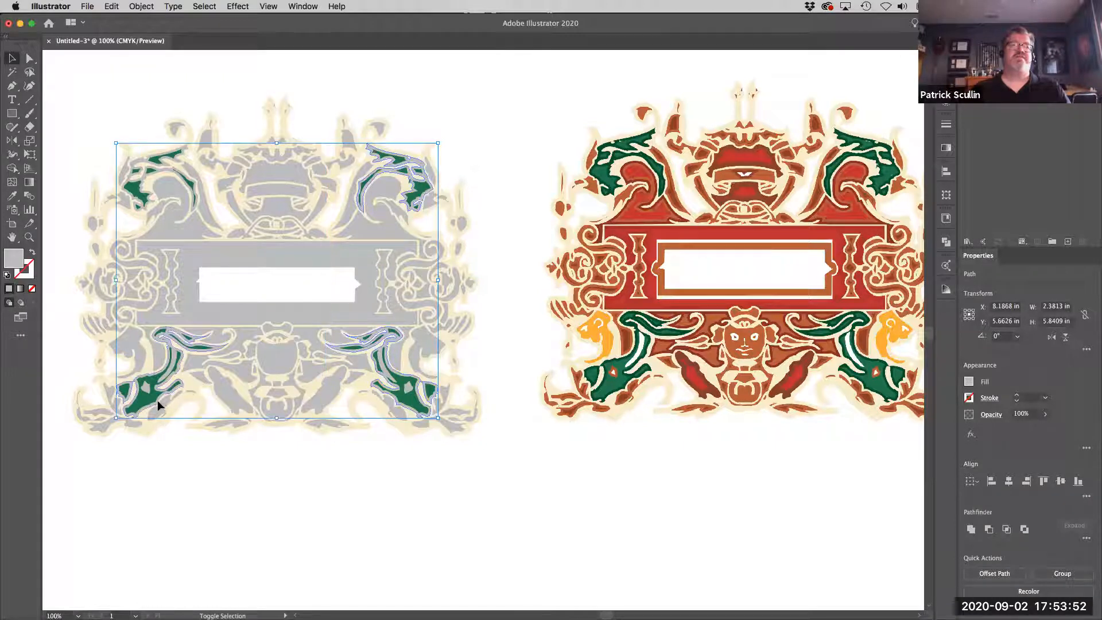
pyautogui.keyDown('shift'); pyautogui.click(145, 209); pyautogui.keyUp('shift')
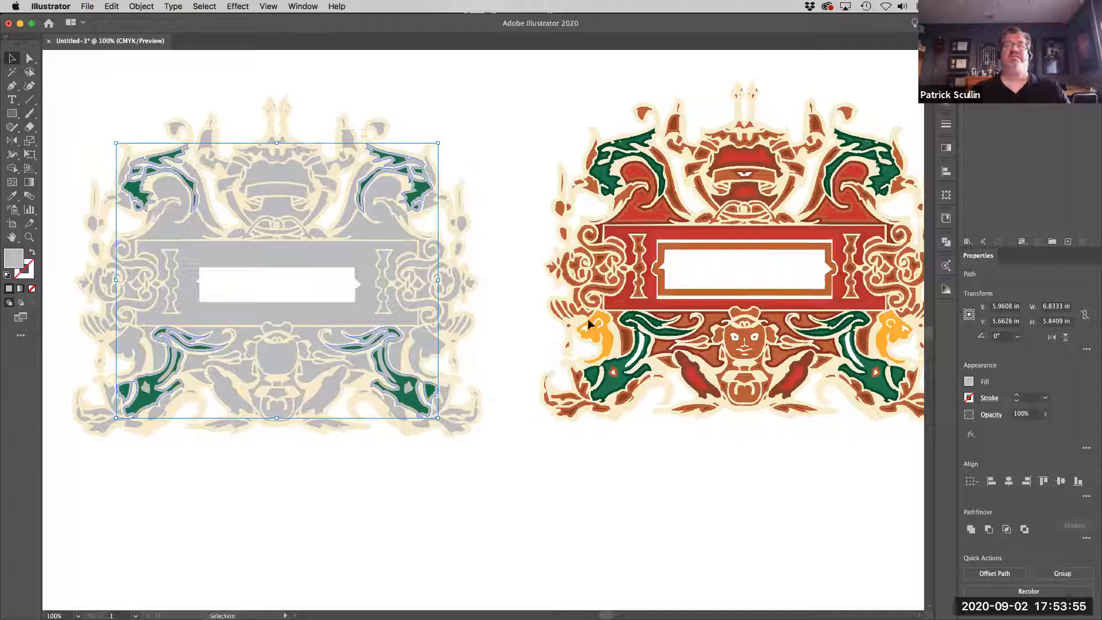
pyautogui.click(1004, 97)
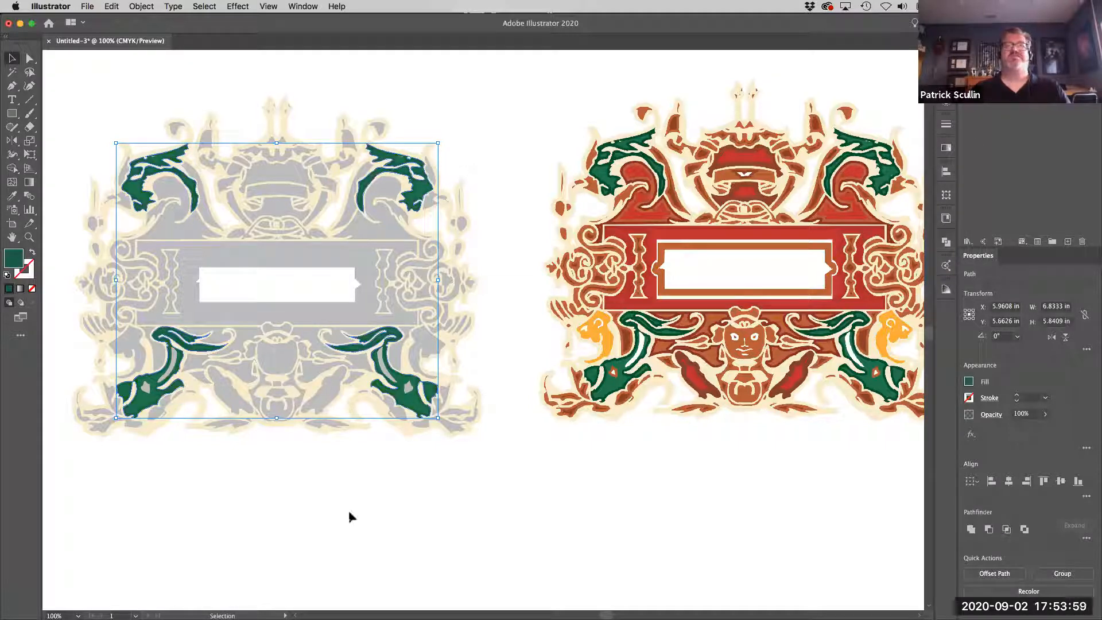
pyautogui.press('i')
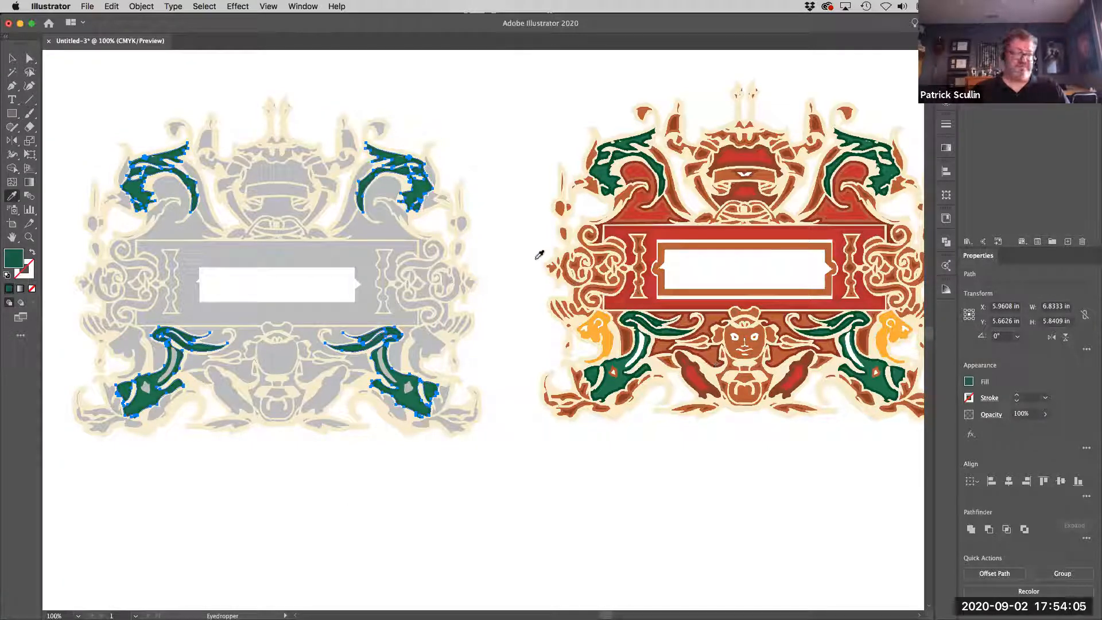
pyautogui.keyDown('super'); pyautogui.click(523, 236); pyautogui.keyUp('super')
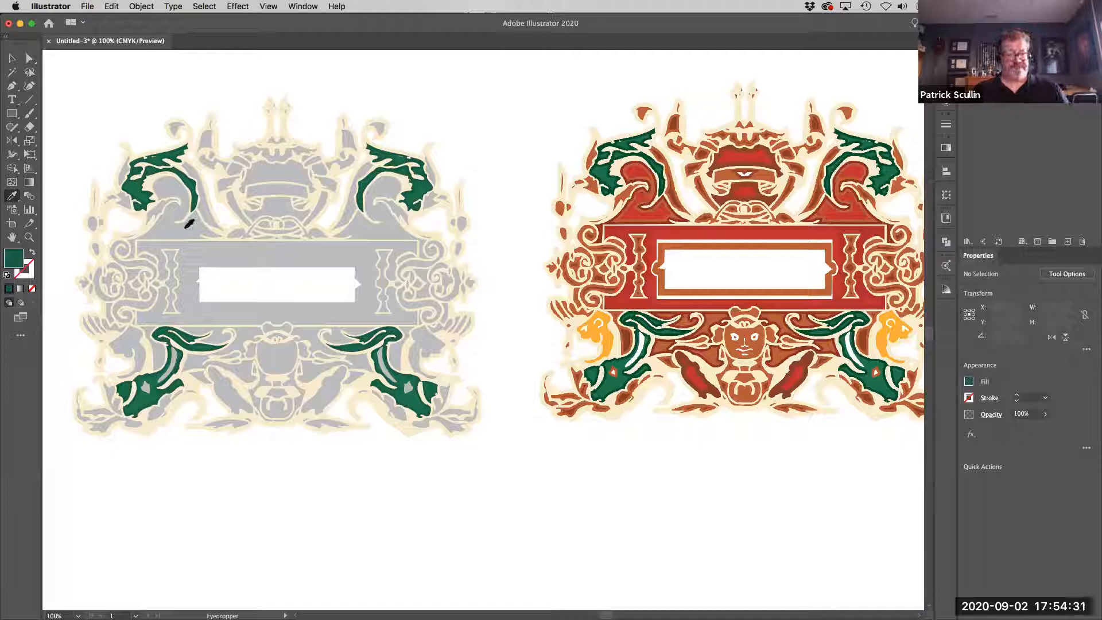
# Fill the two inner scroll shapes above the nameplate band with red sampled from the matching scroll in the reference.
pyautogui.press('v')
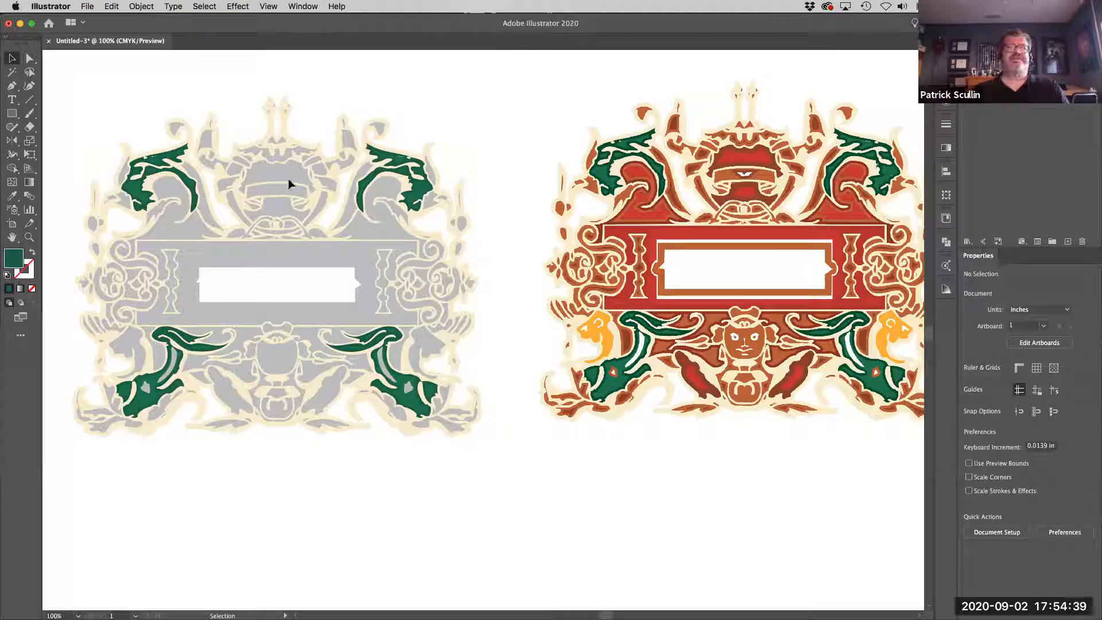
pyautogui.press('i')
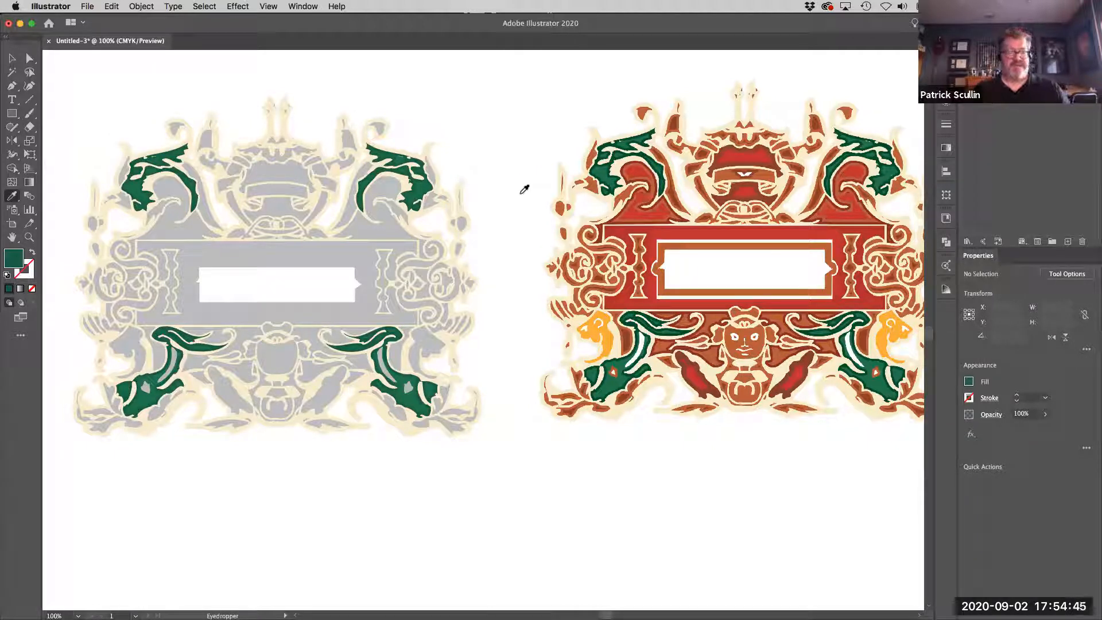
pyautogui.press('super')
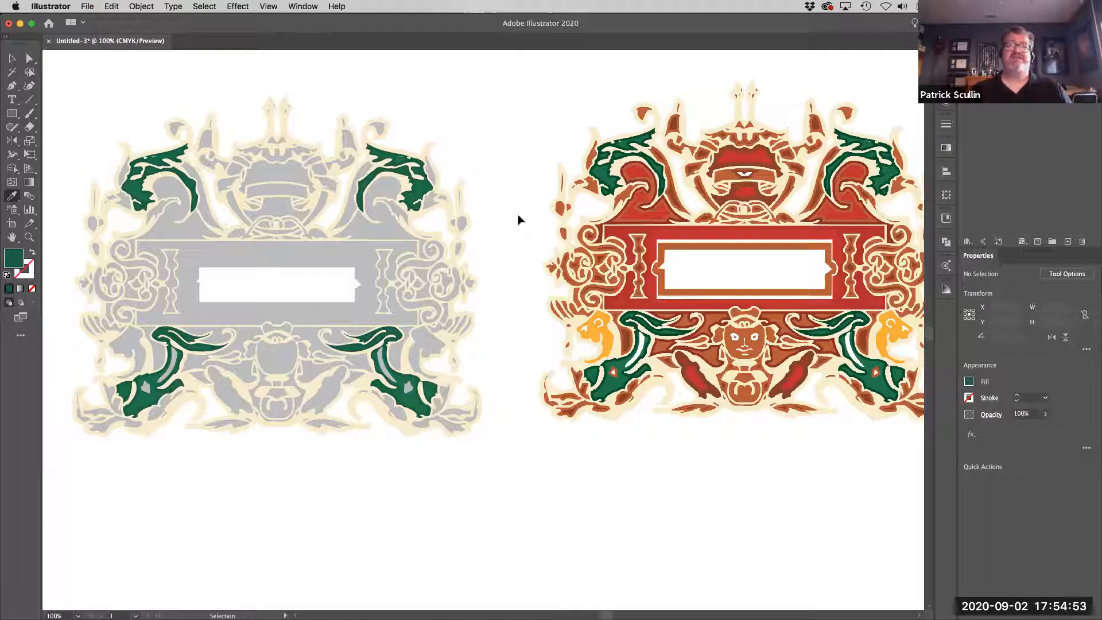
pyautogui.keyDown('super'); pyautogui.click(384, 229); pyautogui.keyUp('super')
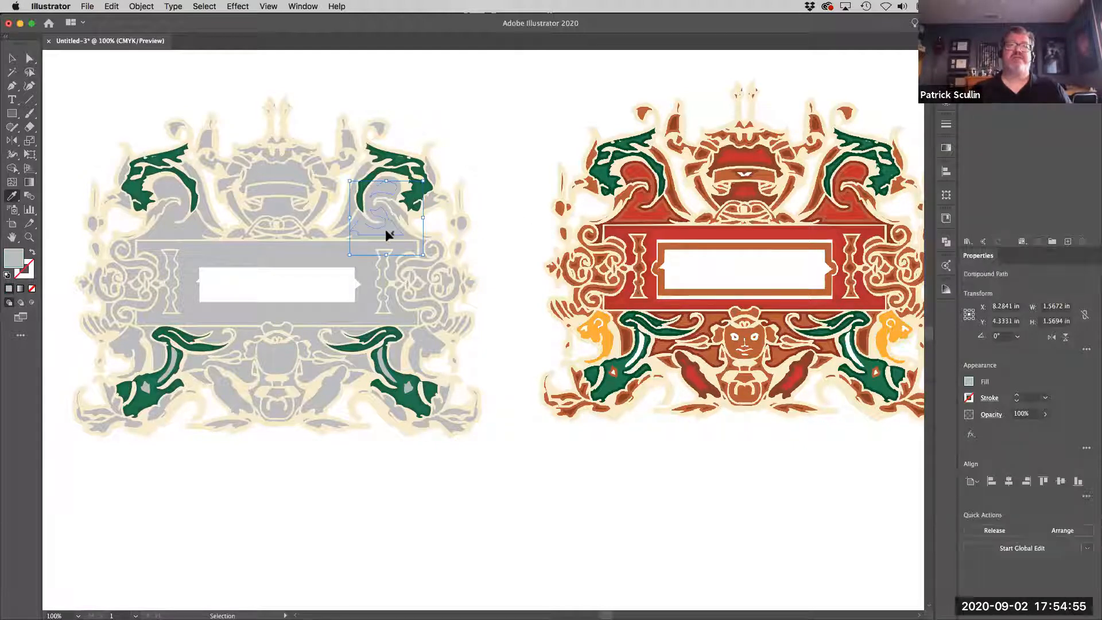
pyautogui.keyDown('shift'); pyautogui.keyDown('super'); pyautogui.click(187, 229); pyautogui.keyUp('super'); pyautogui.keyUp('shift')
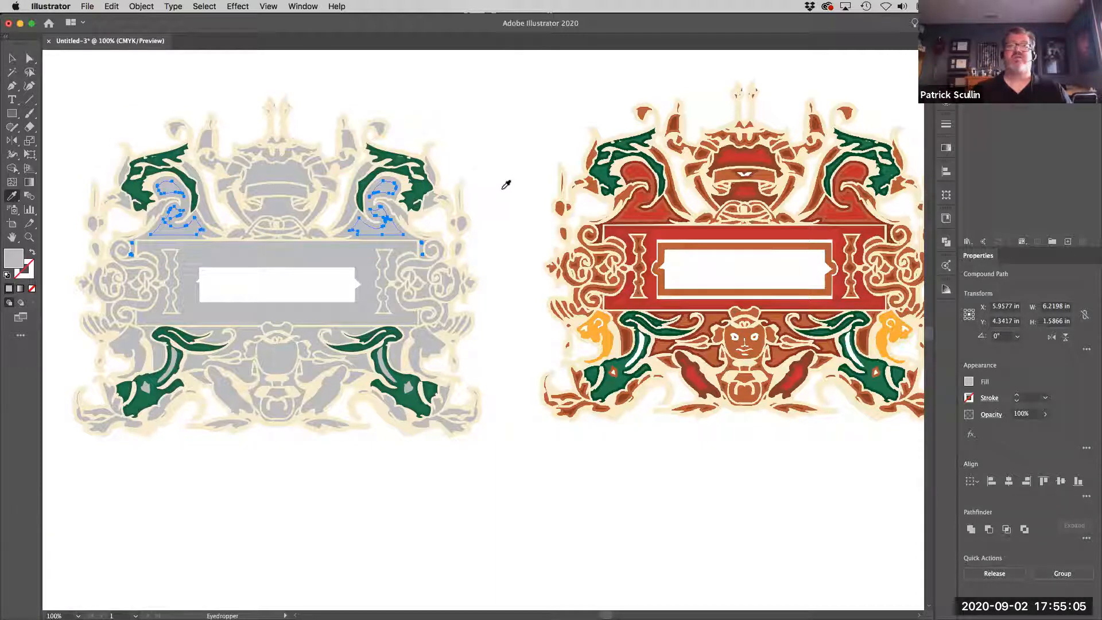
pyautogui.click(640, 211)
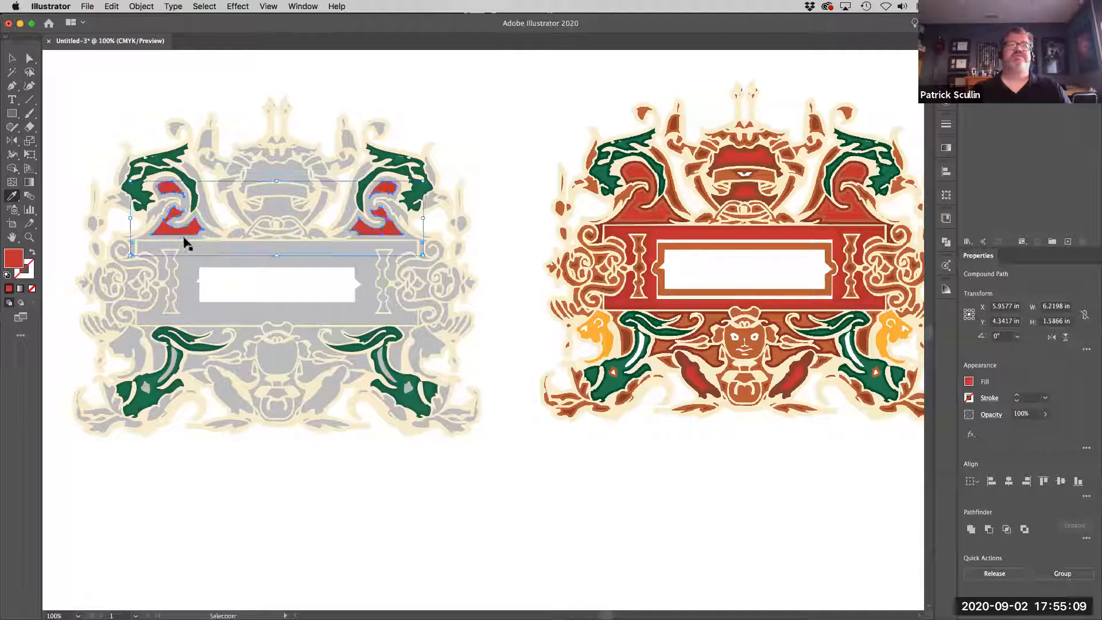
# Fill the outline shapes around the two red scrolls with orange-brown sampled from the reference artwork's scroll border.
pyautogui.keyDown('super'); pyautogui.click(184, 241); pyautogui.keyUp('super')
pyautogui.keyDown('super'); pyautogui.click(367, 241); pyautogui.keyUp('super')
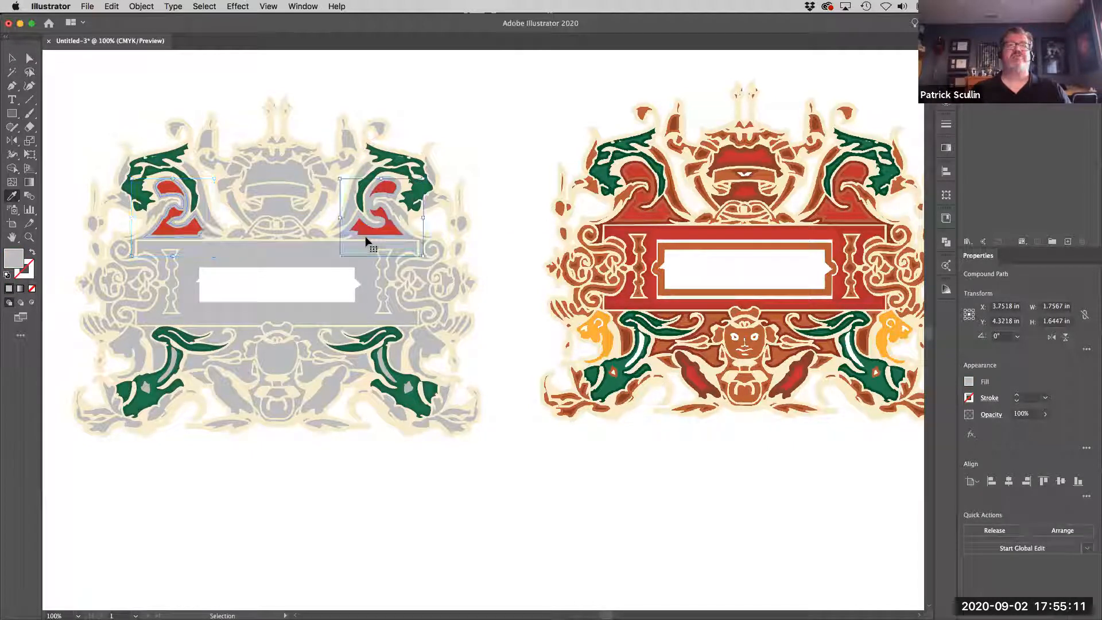
pyautogui.keyDown('shift'); pyautogui.keyDown('super'); pyautogui.click(187, 236); pyautogui.keyUp('super'); pyautogui.keyUp('shift')
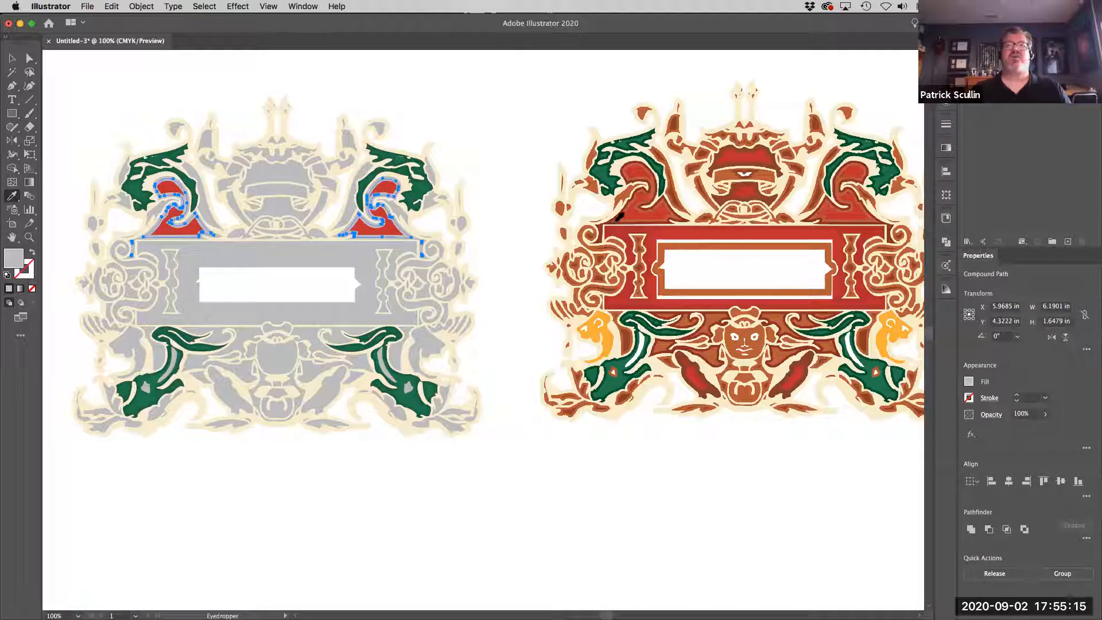
pyautogui.click(618, 217)
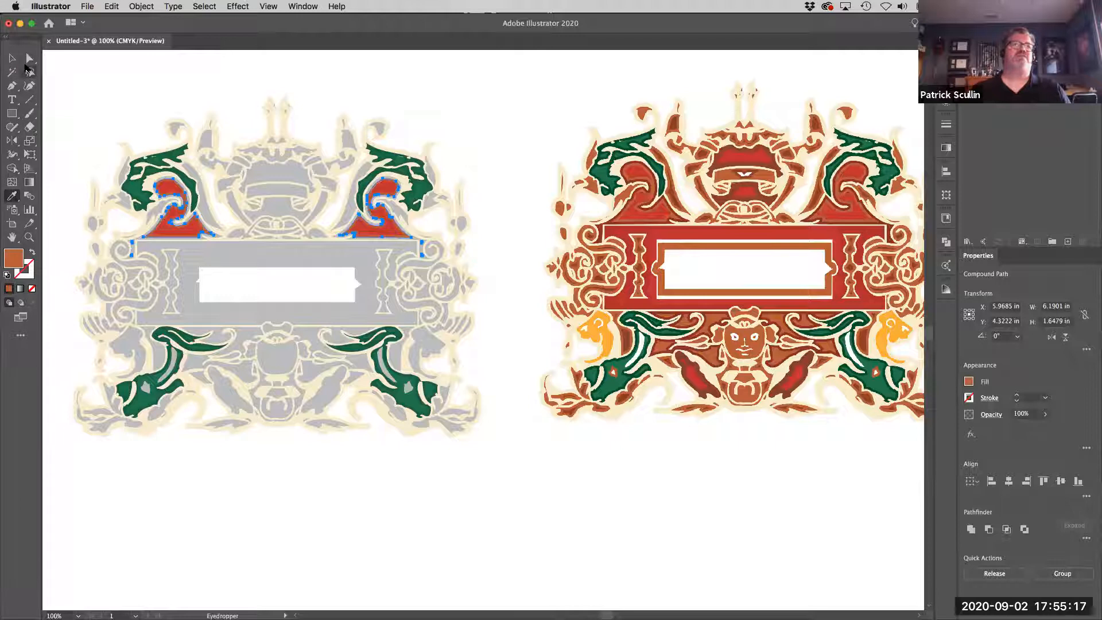
pyautogui.keyDown('super'); pyautogui.click(448, 101); pyautogui.keyUp('super')
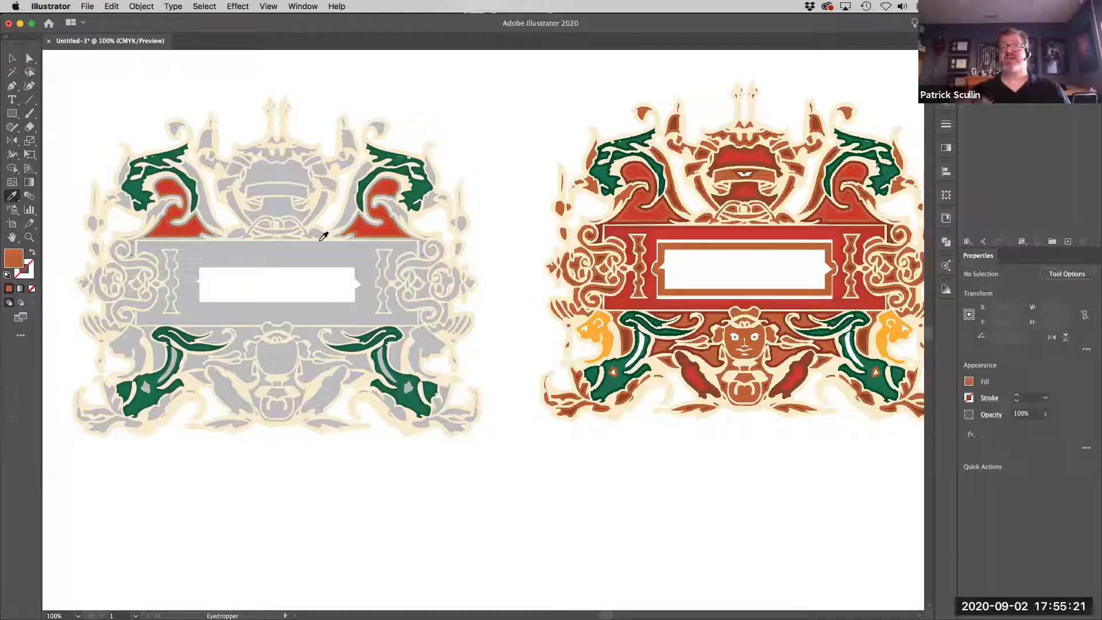
# Fill the two lion shapes beside the lower green creatures with yellow-orange sampled from the matching lion in the reference.
pyautogui.keyDown('super'); pyautogui.click(139, 356); pyautogui.keyUp('super')
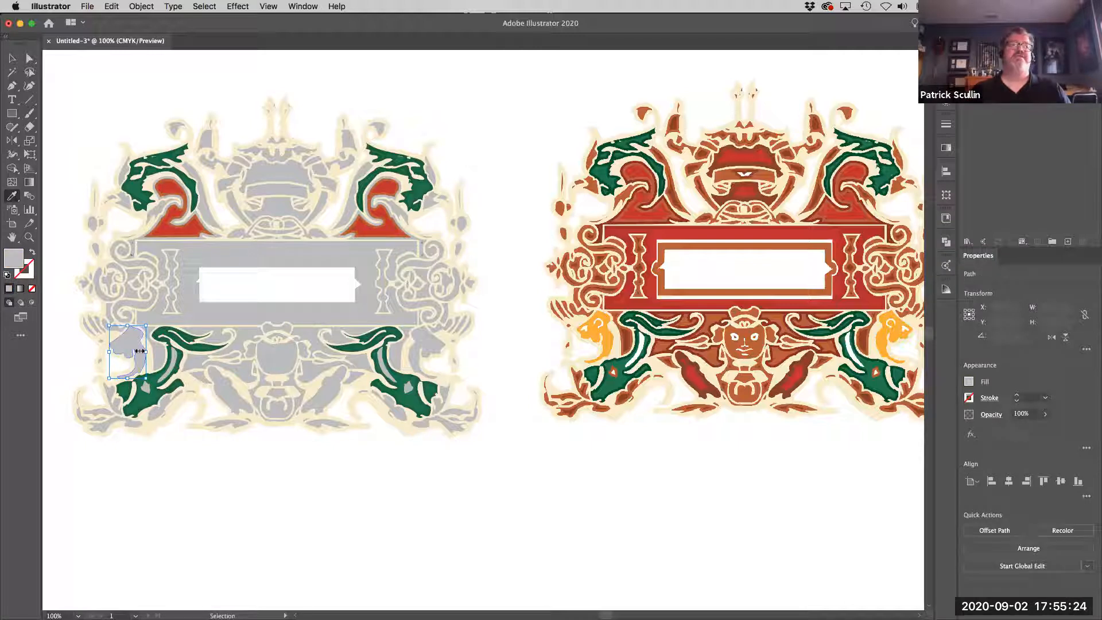
pyautogui.keyDown('shift'); pyautogui.keyDown('super'); pyautogui.click(412, 360); pyautogui.keyUp('super'); pyautogui.keyUp('shift')
pyautogui.click(612, 341)
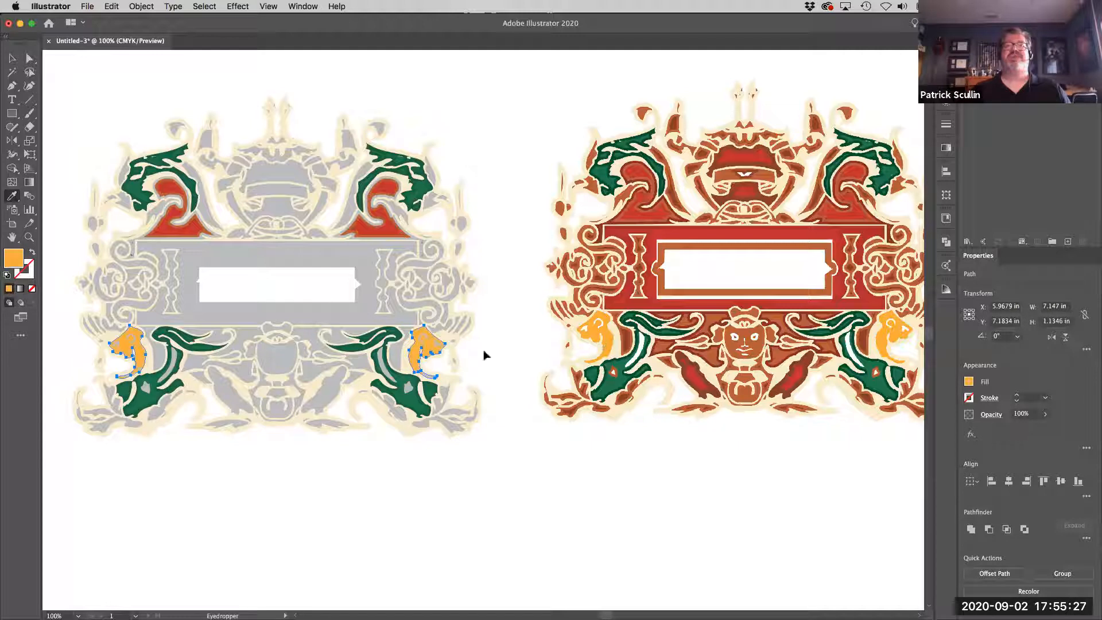
# Fill the gray face details inside both yellow-orange lions with white sampled from the page area.
pyautogui.keyDown('super'); pyautogui.click(437, 344); pyautogui.keyUp('super')
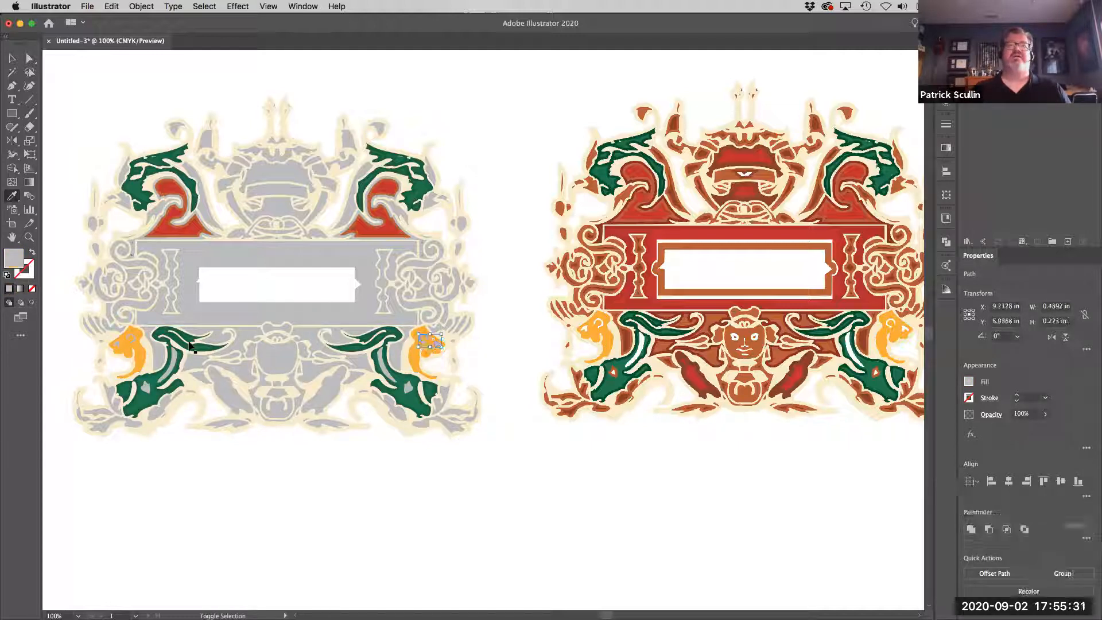
pyautogui.keyDown('shift'); pyautogui.keyDown('super'); pyautogui.click(131, 339); pyautogui.keyUp('super'); pyautogui.keyUp('shift')
pyautogui.keyDown('shift'); pyautogui.keyDown('super'); pyautogui.click(116, 345); pyautogui.keyUp('super'); pyautogui.keyUp('shift')
pyautogui.click(538, 325)
# Fill the curved gray stripes inside the two lower green creatures with white sampled from the matching stripe in the reference.
pyautogui.keyDown('super'); pyautogui.click(383, 365); pyautogui.keyUp('super')
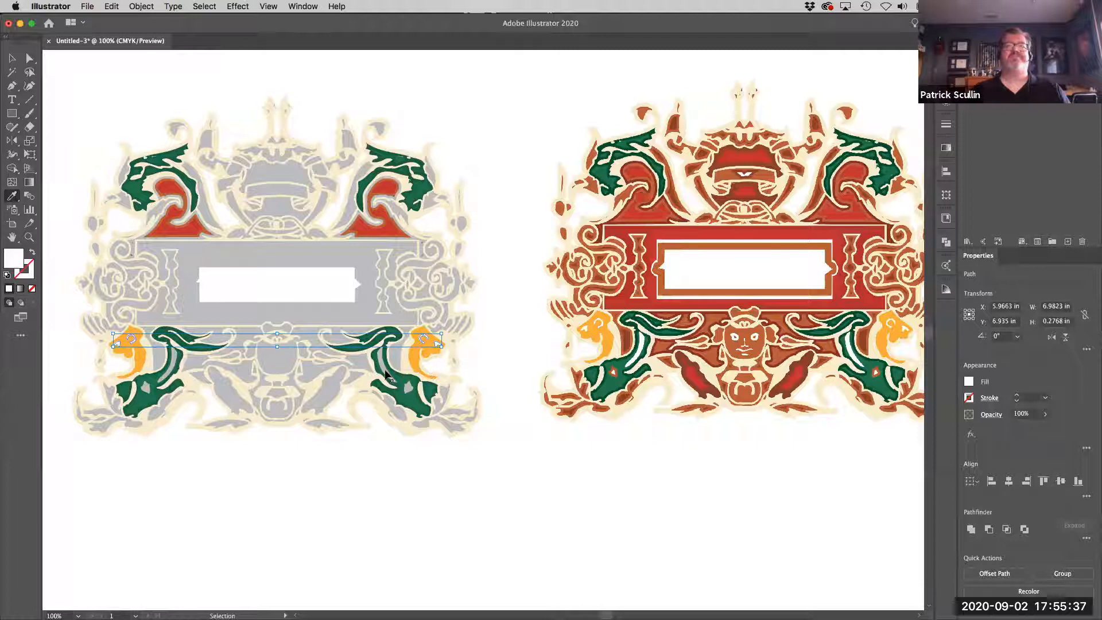
pyautogui.keyDown('shift'); pyautogui.keyDown('super'); pyautogui.click(174, 372); pyautogui.keyUp('super'); pyautogui.keyUp('shift')
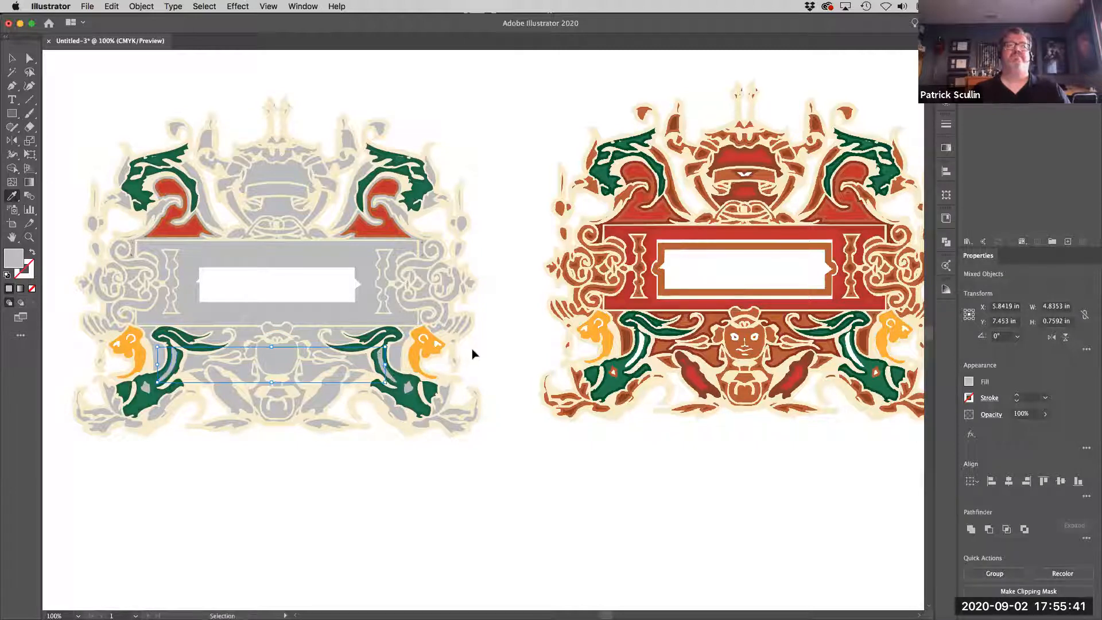
pyautogui.keyDown('shift'); pyautogui.keyDown('super'); pyautogui.click(183, 379); pyautogui.keyUp('super'); pyautogui.keyUp('shift')
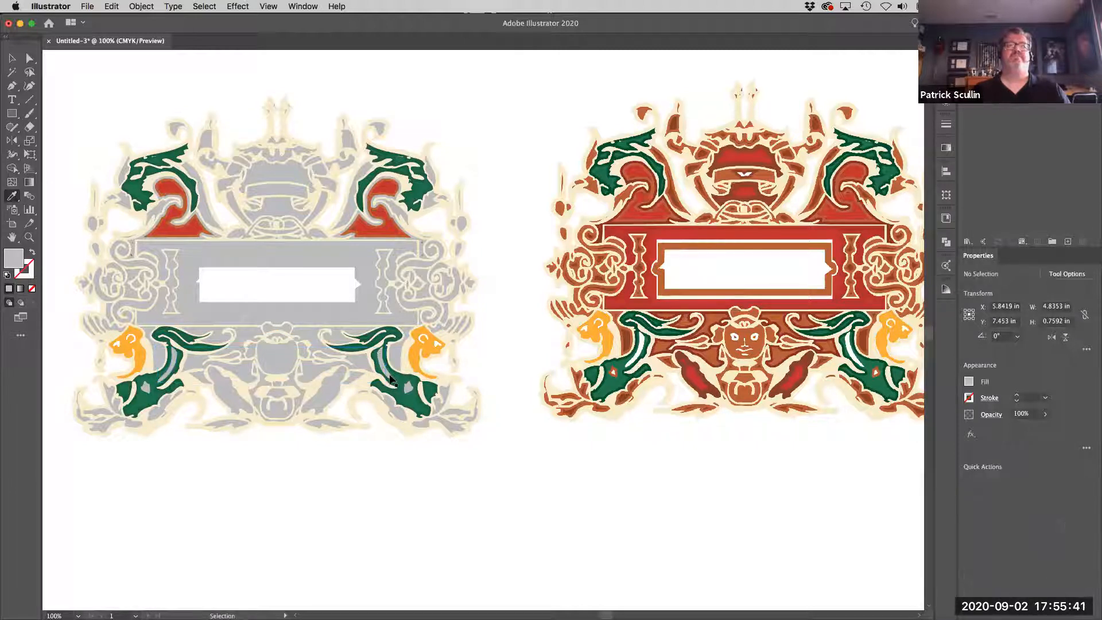
pyautogui.keyDown('shift'); pyautogui.keyDown('super'); pyautogui.click(168, 374); pyautogui.keyUp('super'); pyautogui.keyUp('shift')
pyautogui.click(641, 350)
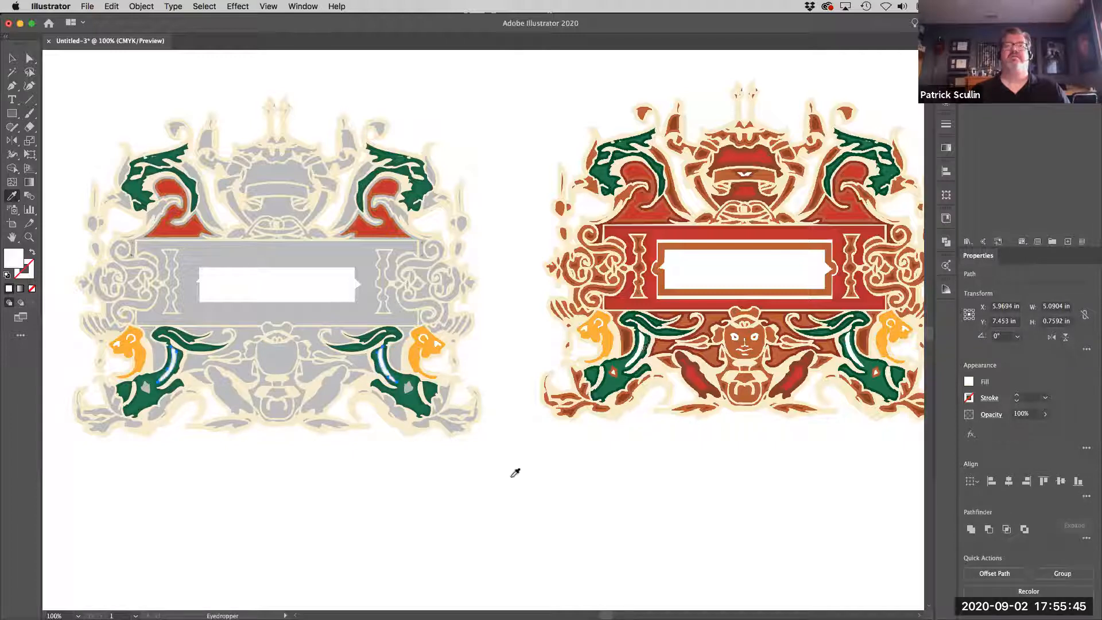
pyautogui.keyDown('super'); pyautogui.click(505, 474); pyautogui.keyUp('super')
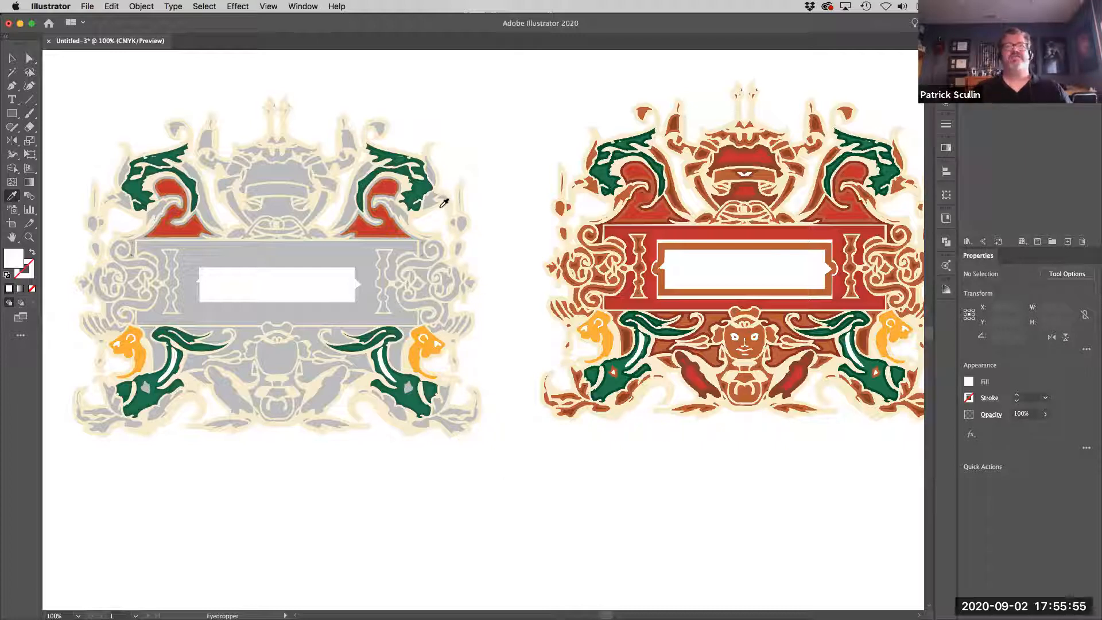
# Switch to Outline view and select the four leaf outline shapes along the ornament's bottom edge.
pyautogui.click(269, 7)
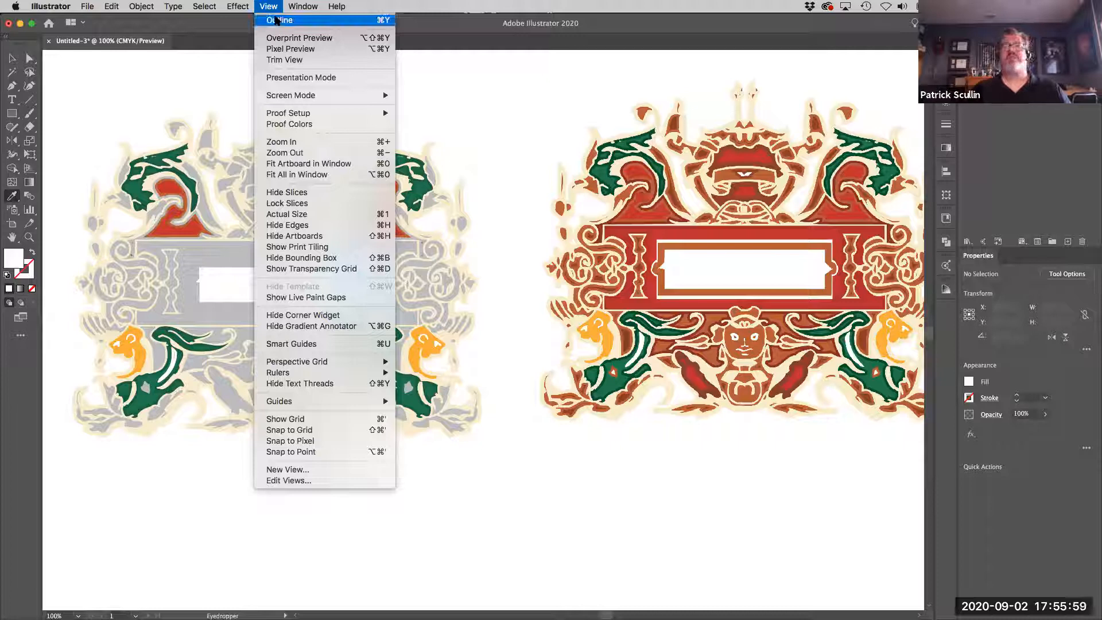
pyautogui.click(277, 21)
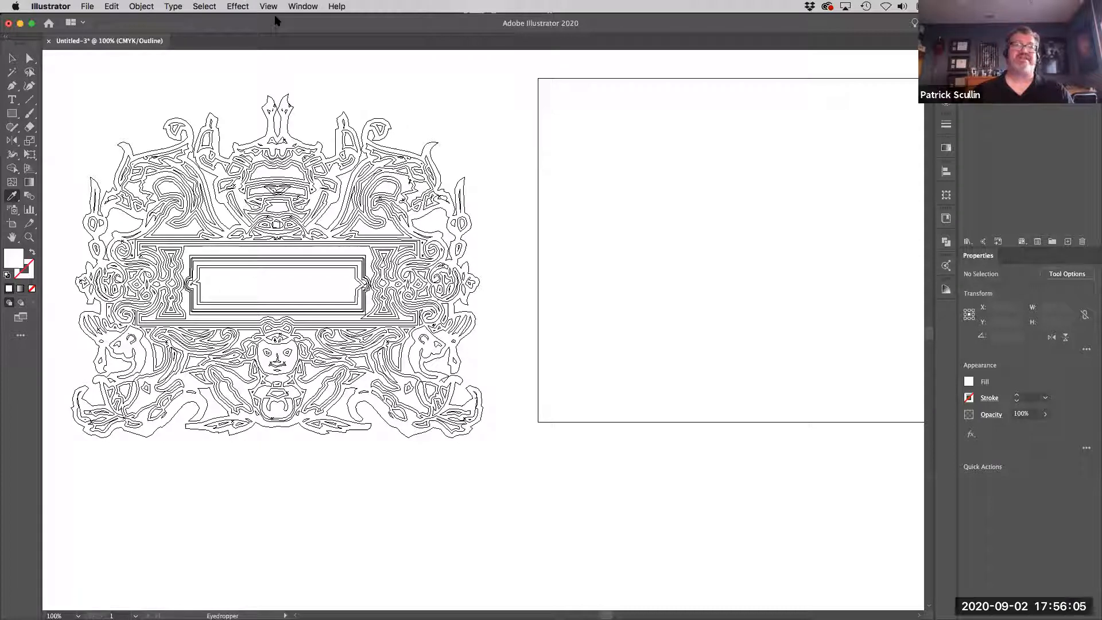
pyautogui.press('super+equal')
pyautogui.press('space')
pyautogui.moveTo(177, 206); pyautogui.dragTo(354, 193)
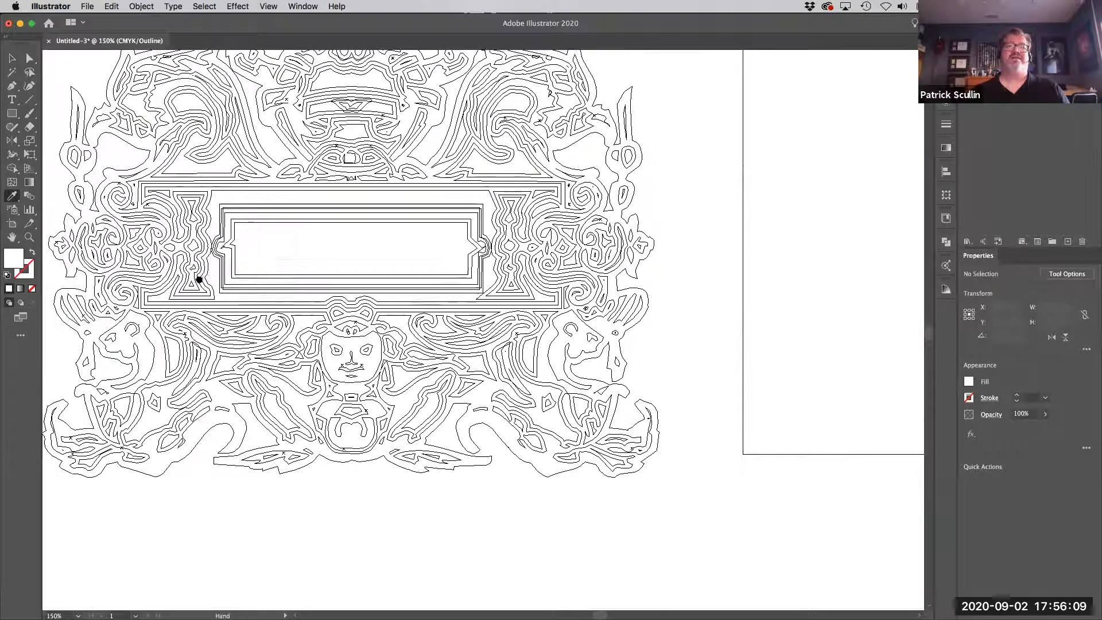
pyautogui.moveTo(198, 280); pyautogui.dragTo(267, 258)
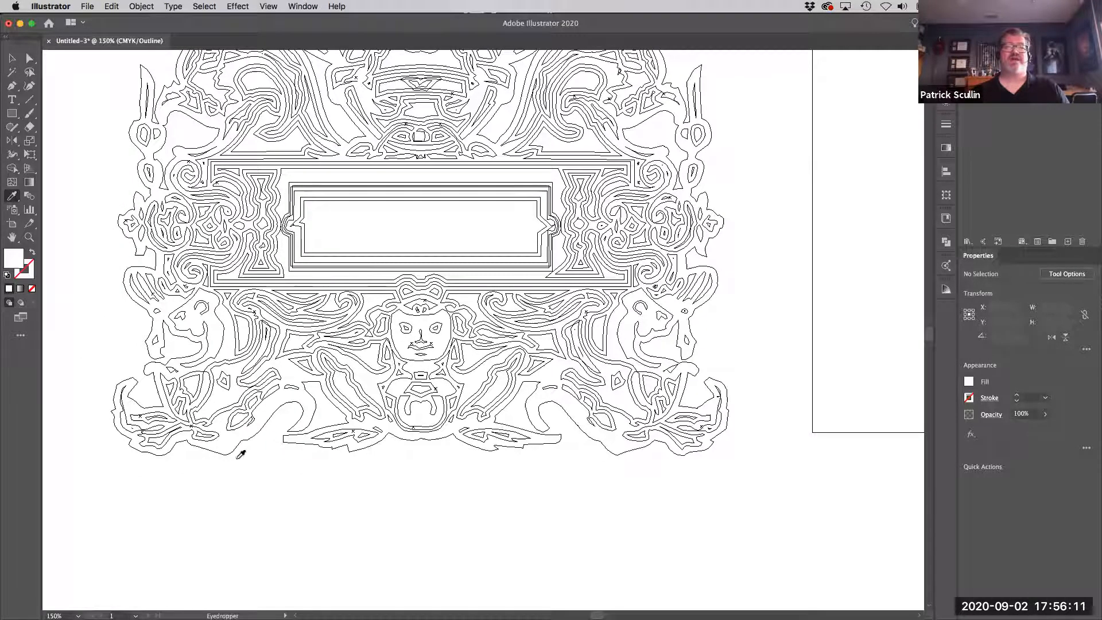
pyautogui.press('v')
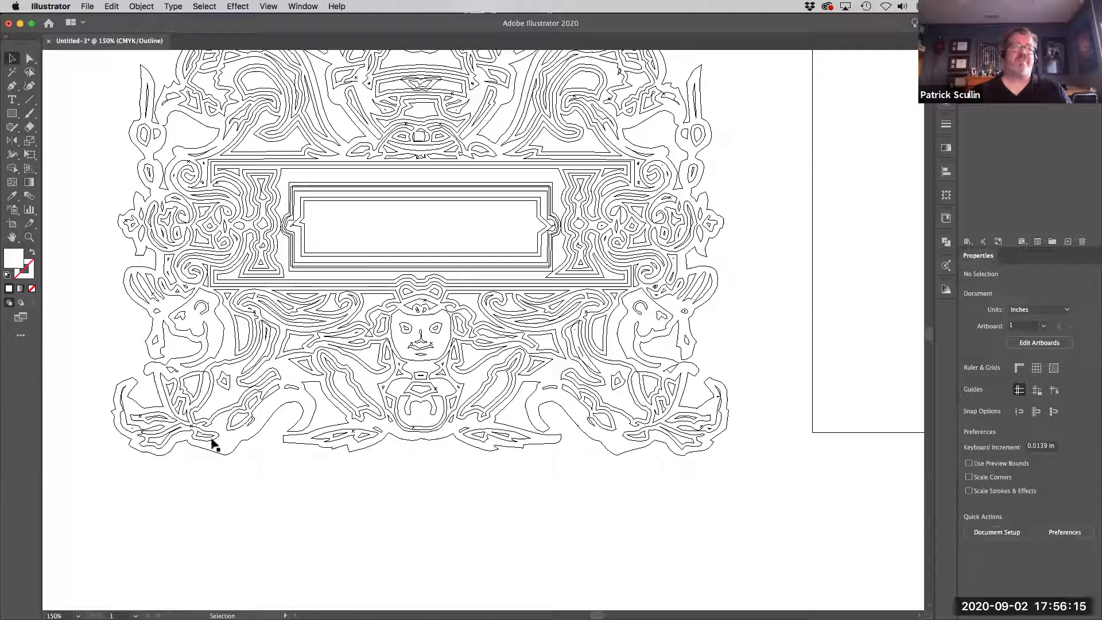
pyautogui.click(212, 443)
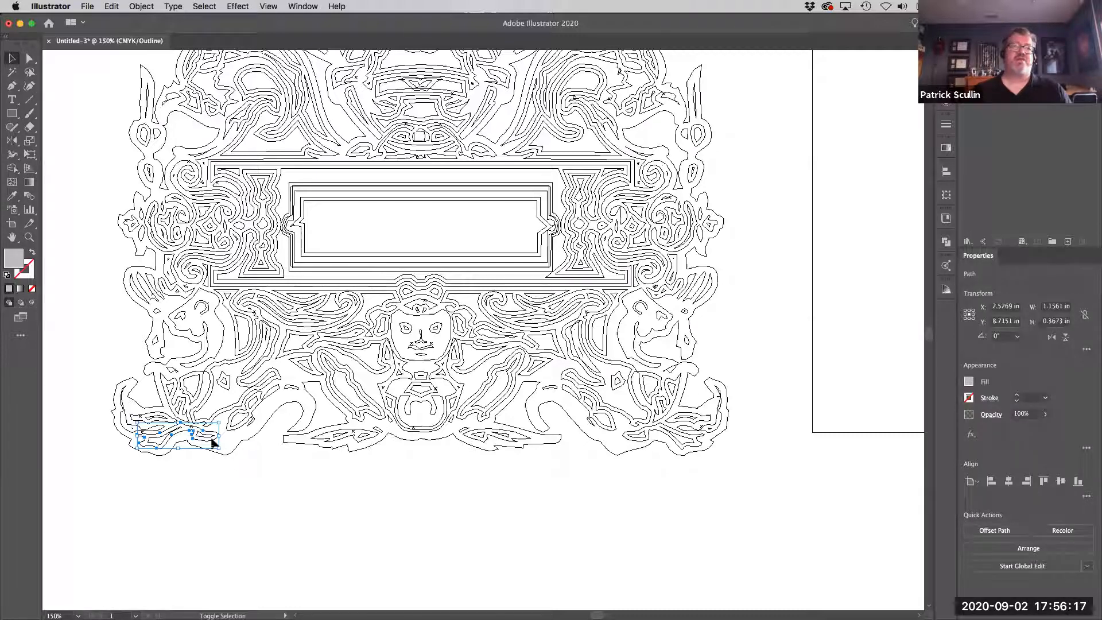
pyautogui.keyDown('shift'); pyautogui.click(350, 441); pyautogui.keyUp('shift')
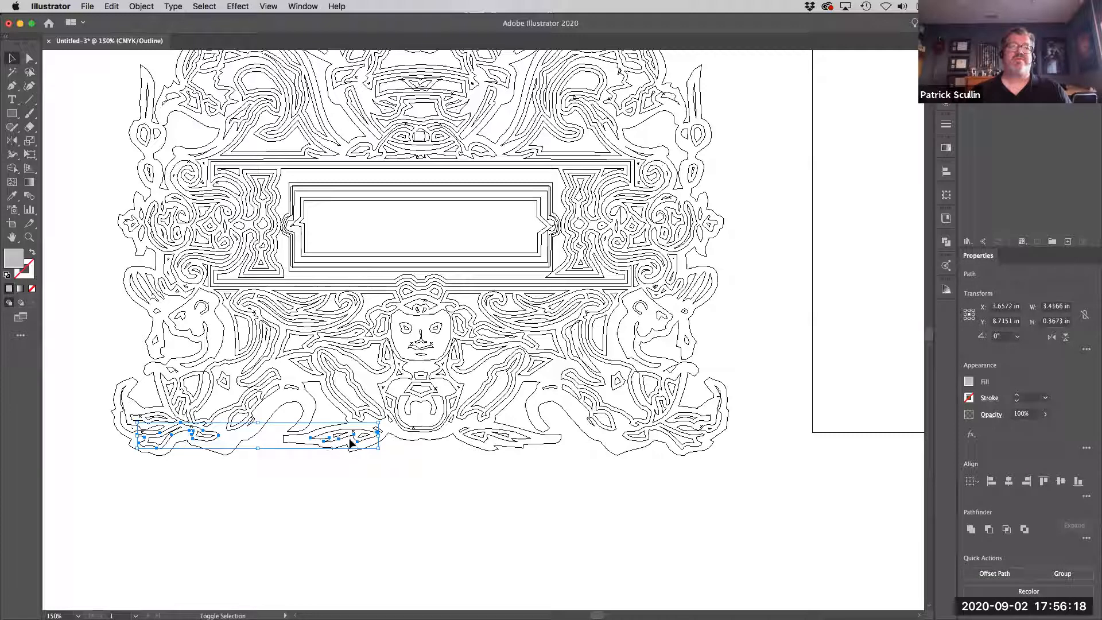
pyautogui.keyDown('shift'); pyautogui.click(482, 443); pyautogui.keyUp('shift')
pyautogui.keyDown('shift'); pyautogui.click(631, 444); pyautogui.keyUp('shift')
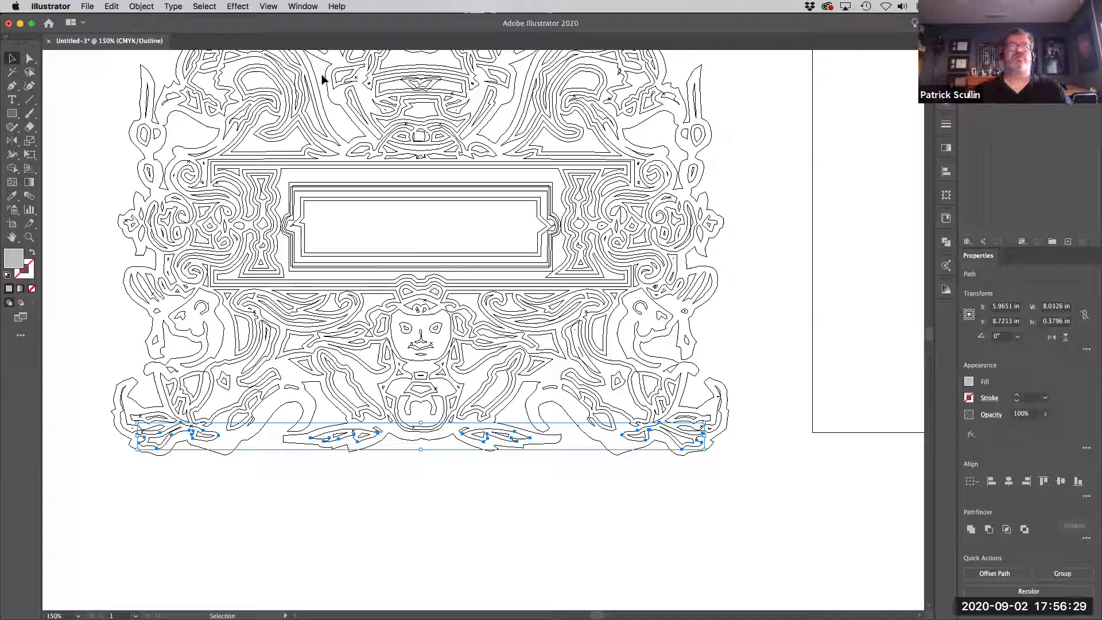
# Return to Preview and fill the four selected leaf outline shapes with orange-brown sampled from the reference's matching leaf border.
pyautogui.click(276, 8)
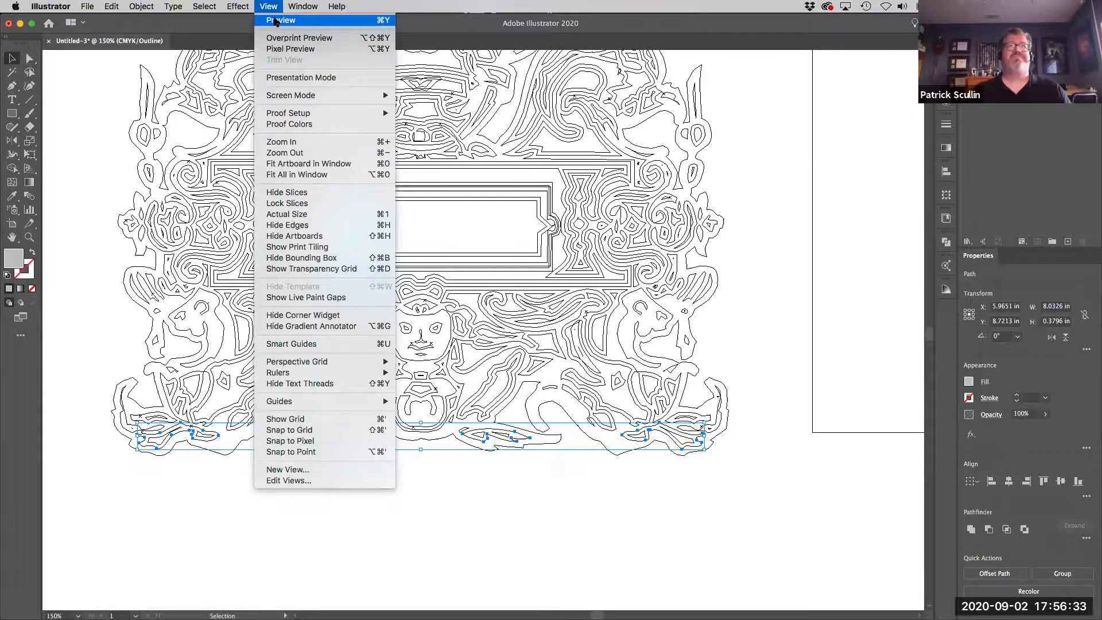
pyautogui.click(276, 22)
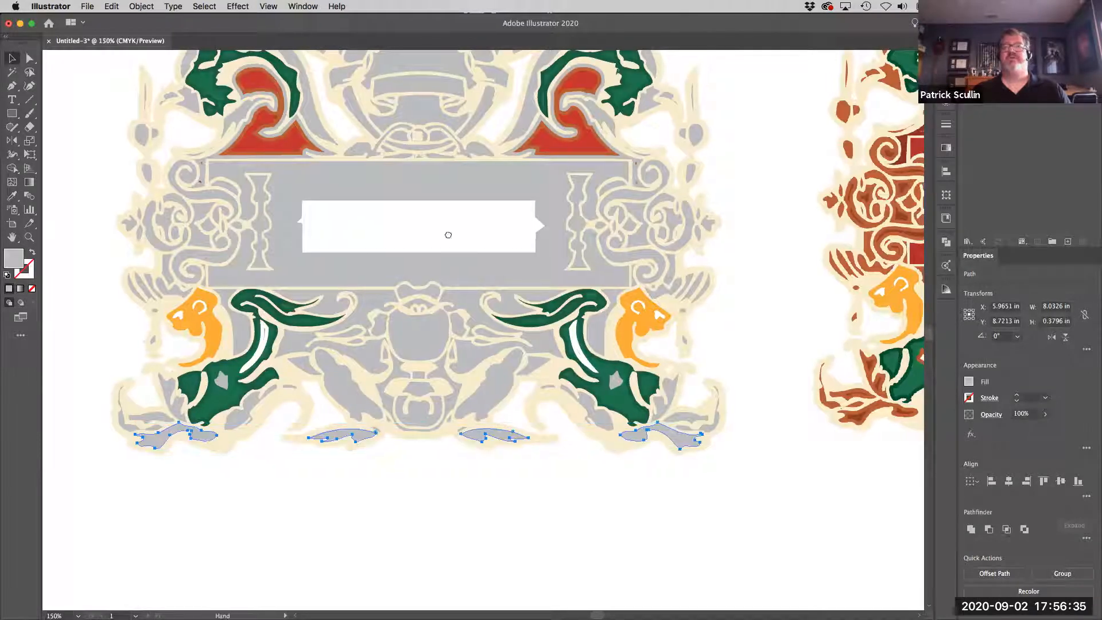
pyautogui.hscroll(10, 356, 229)
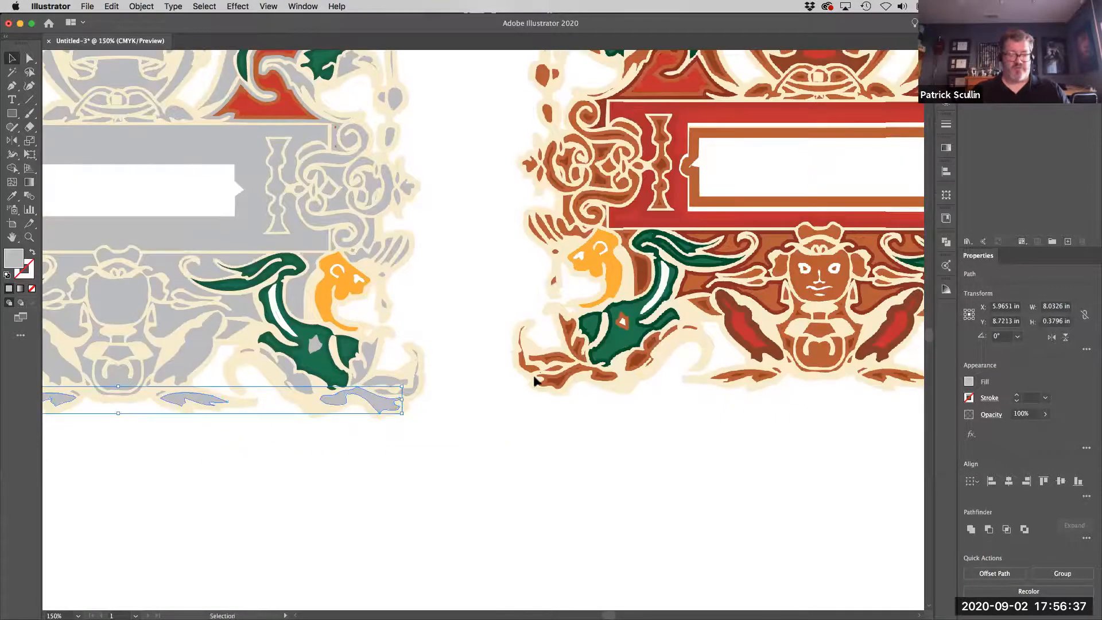
pyautogui.press('i')
pyautogui.click(550, 379)
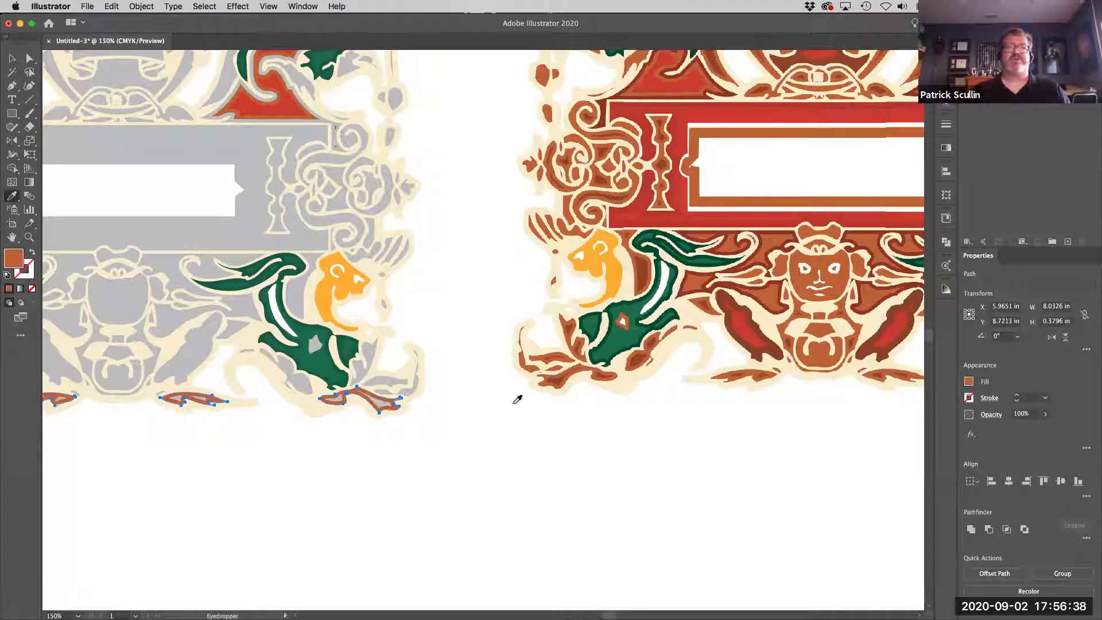
pyautogui.keyDown('super'); pyautogui.click(376, 457); pyautogui.keyUp('super')
# Select the entire partly colored ornament and open Recolor Artwork for it, keeping the artwork in sight.
pyautogui.press('super+0')
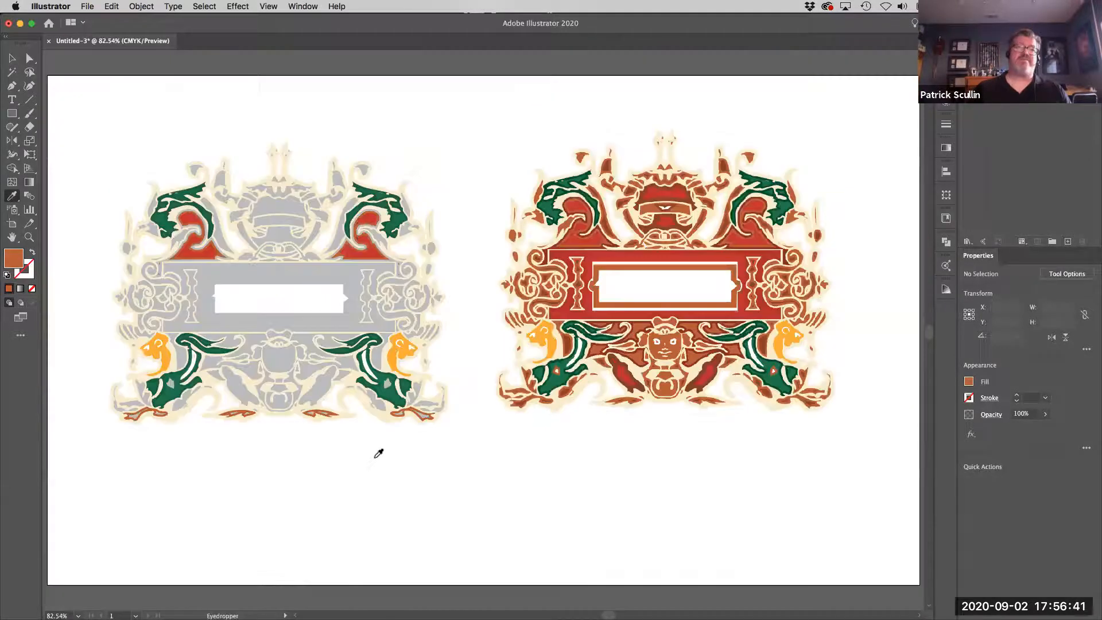
pyautogui.press('super+1')
pyautogui.moveTo(366, 452); pyautogui.dragTo(518, 468)
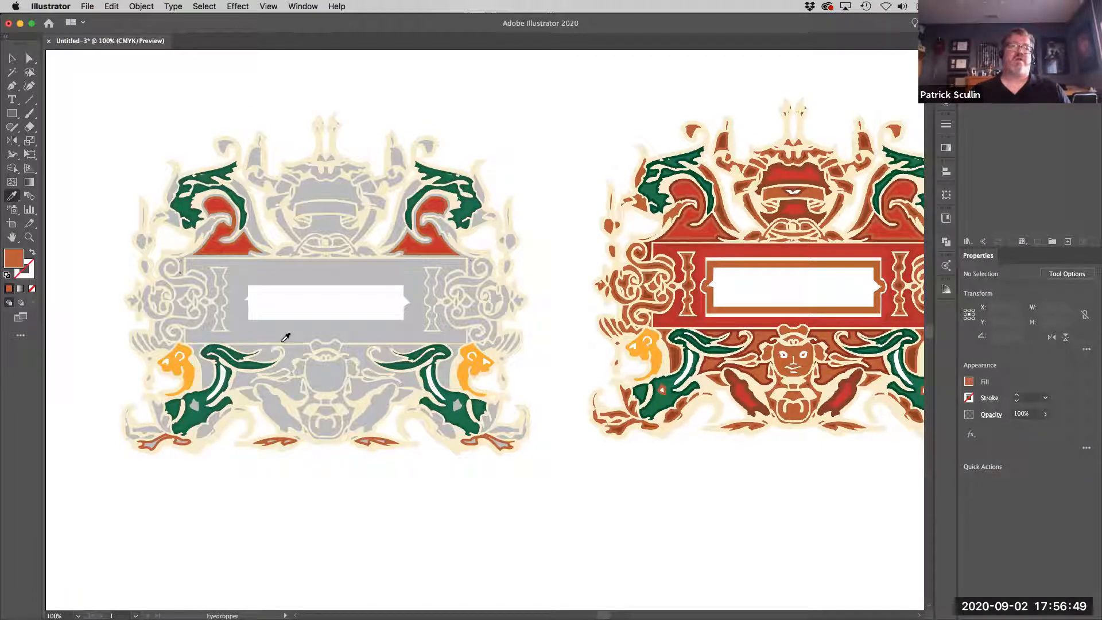
pyautogui.moveTo(536, 352); pyautogui.dragTo(516, 360)
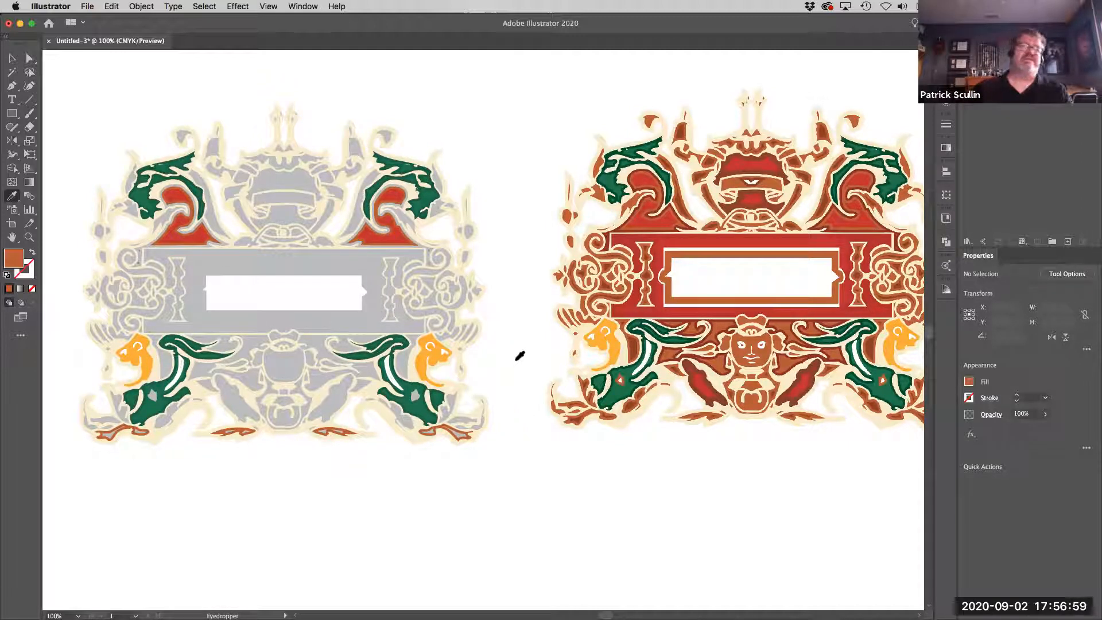
pyautogui.click(12, 58)
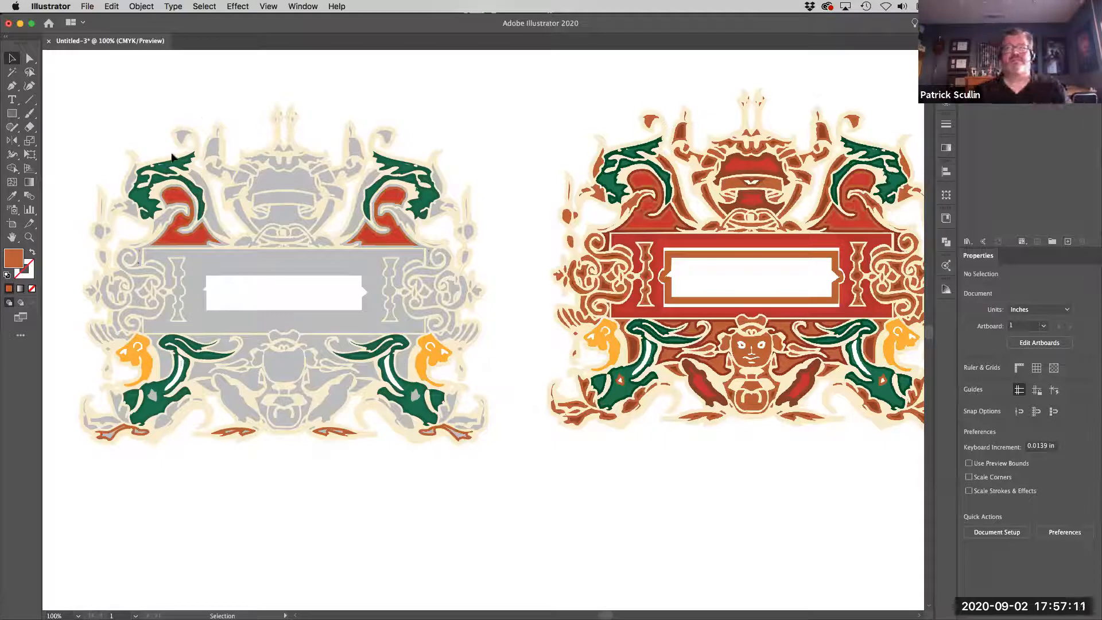
pyautogui.moveTo(65, 81); pyautogui.dragTo(513, 470)
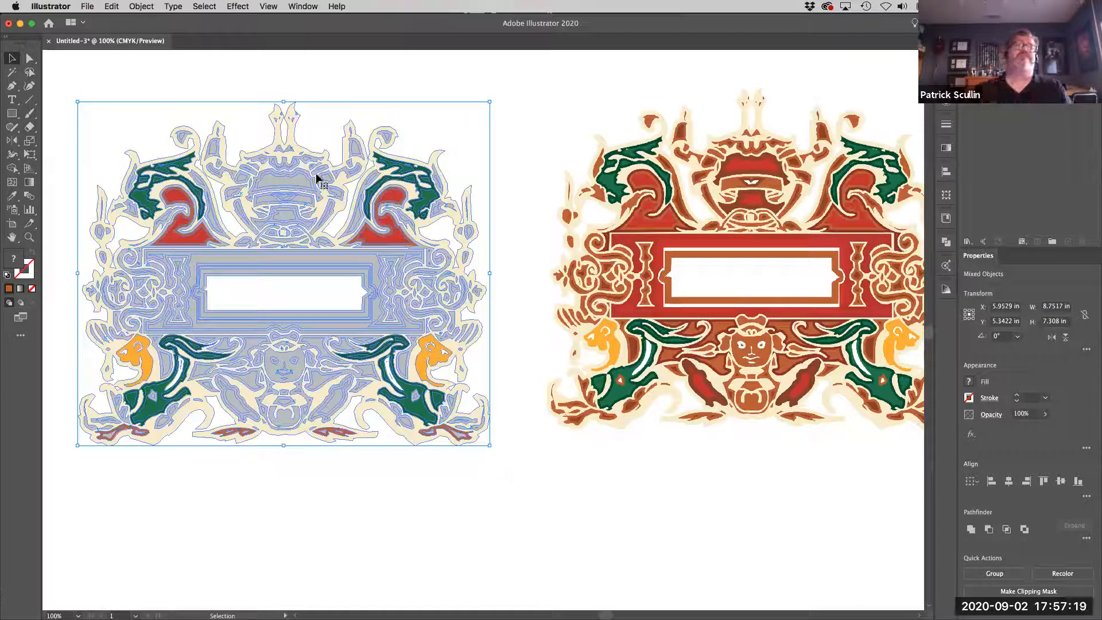
pyautogui.click(112, 7)
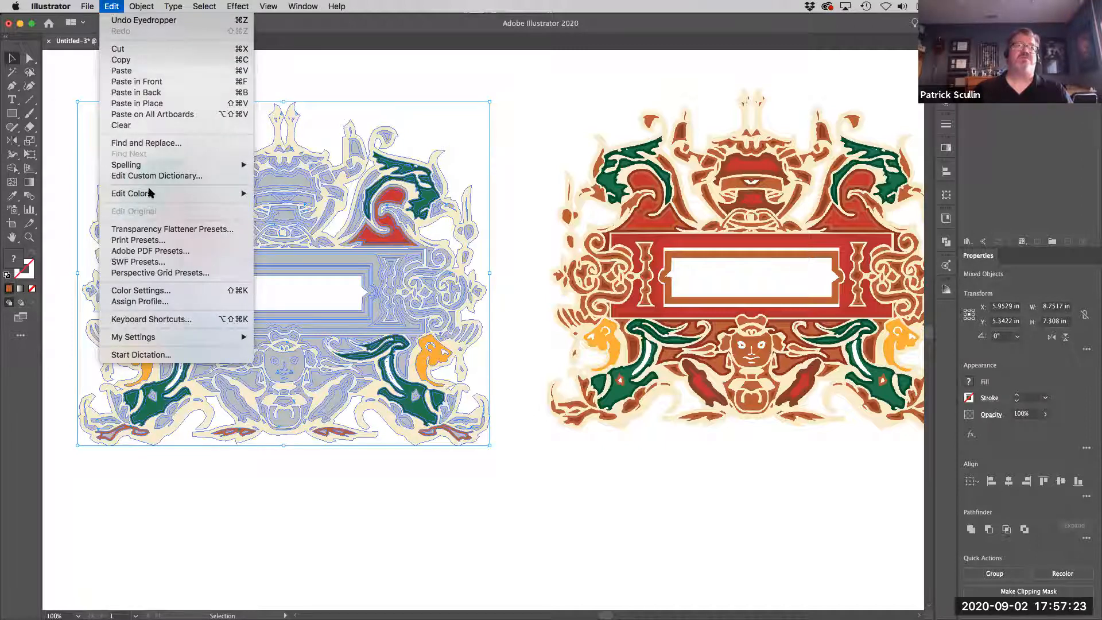
pyautogui.moveTo(163, 196)
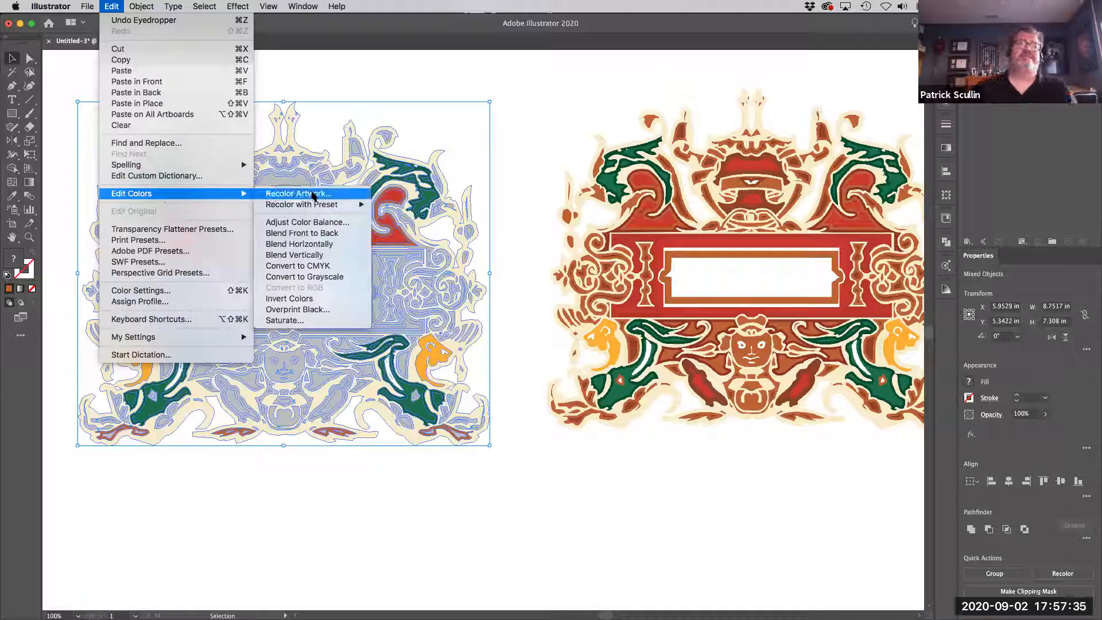
pyautogui.click(314, 196)
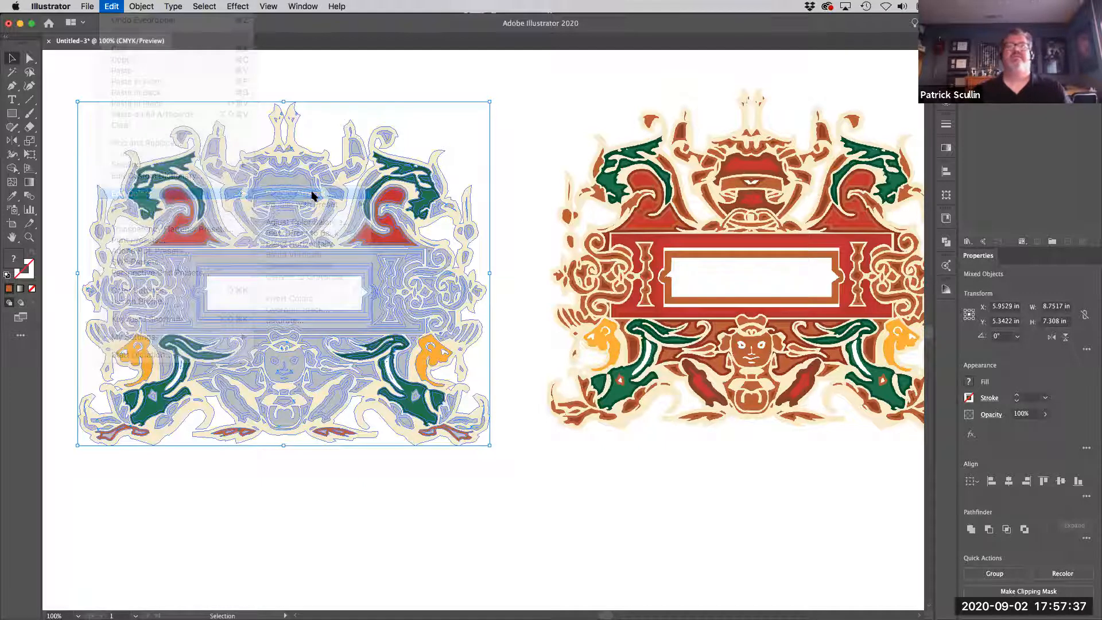
pyautogui.moveTo(746, 100); pyautogui.dragTo(446, 98)
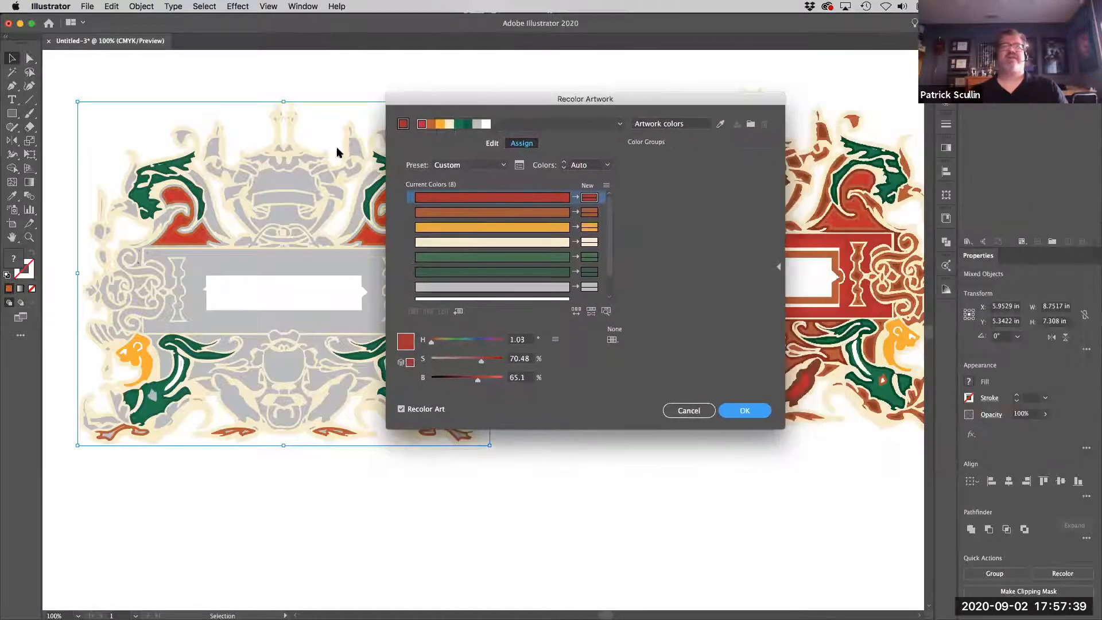
# Try replacing the yellow-orange artwork color with the cream New Color Swatch 5, then cancel the recoloring and deselect the ornament.
pyautogui.click(600, 230)
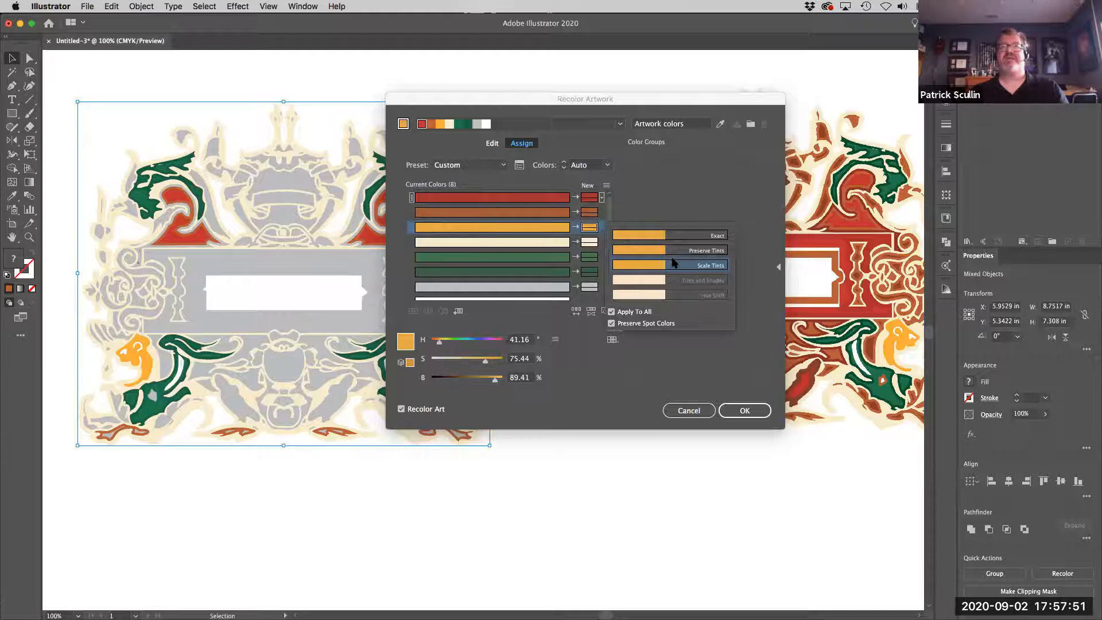
pyautogui.click(587, 228)
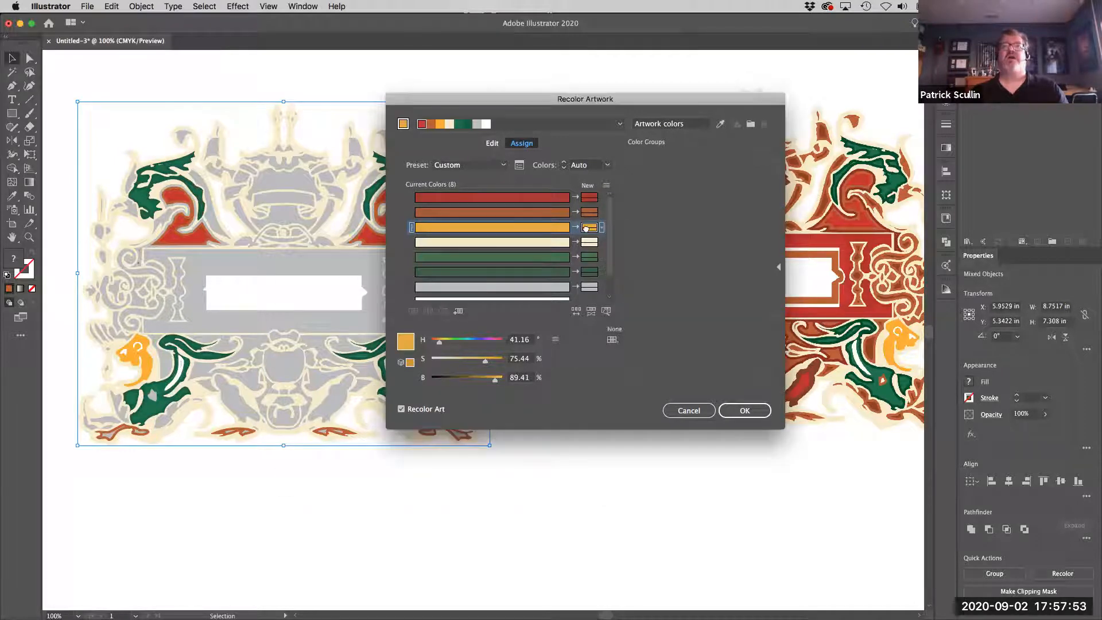
pyautogui.doubleClick(586, 228)
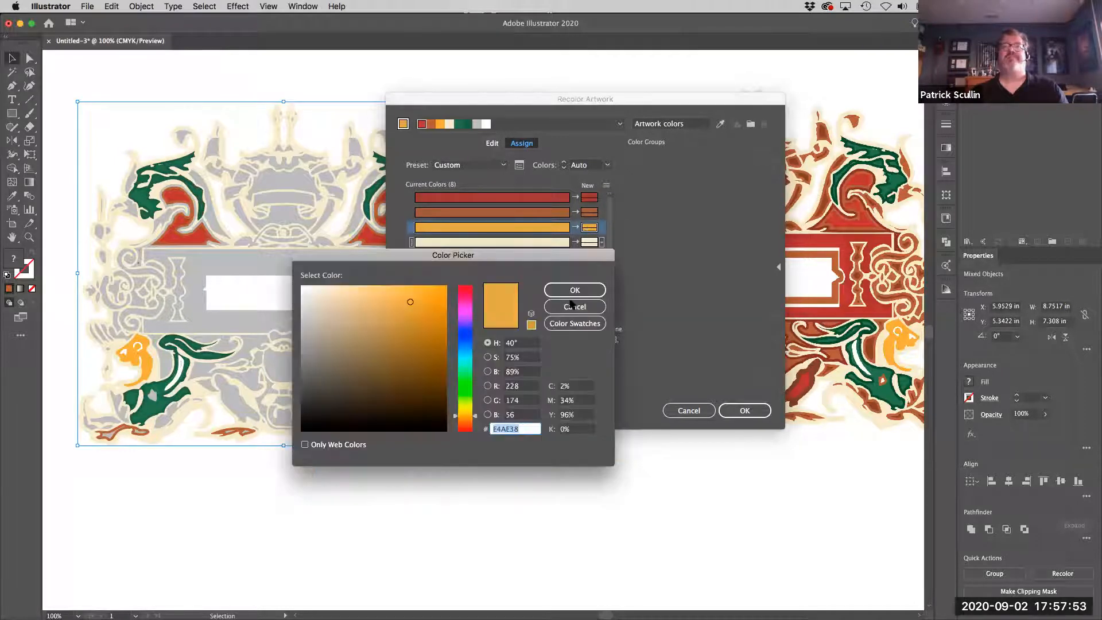
pyautogui.click(598, 321)
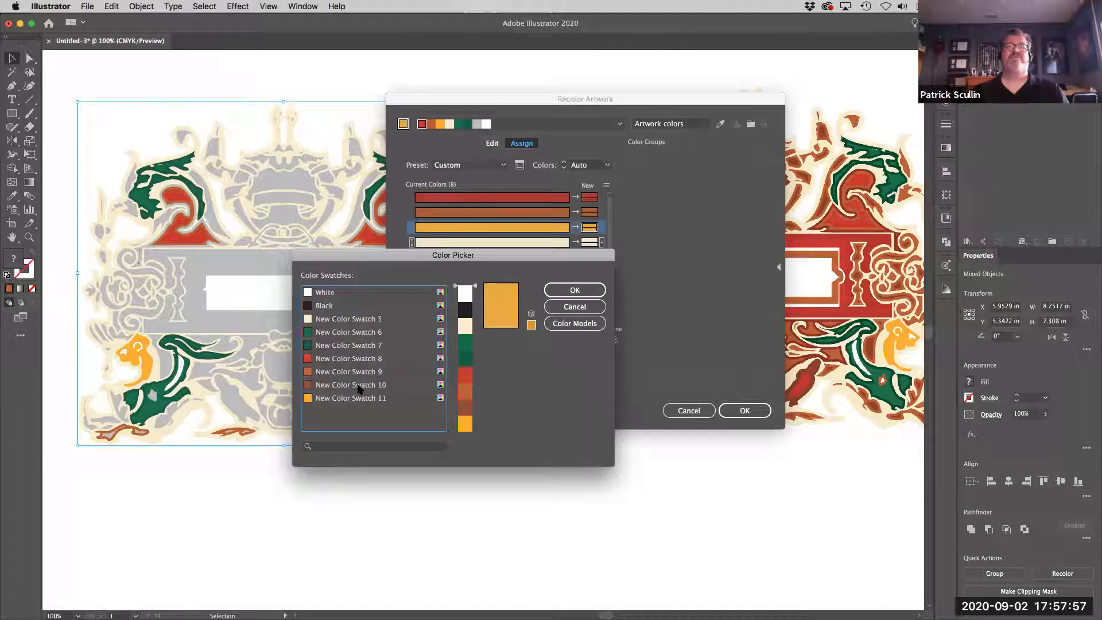
pyautogui.click(365, 319)
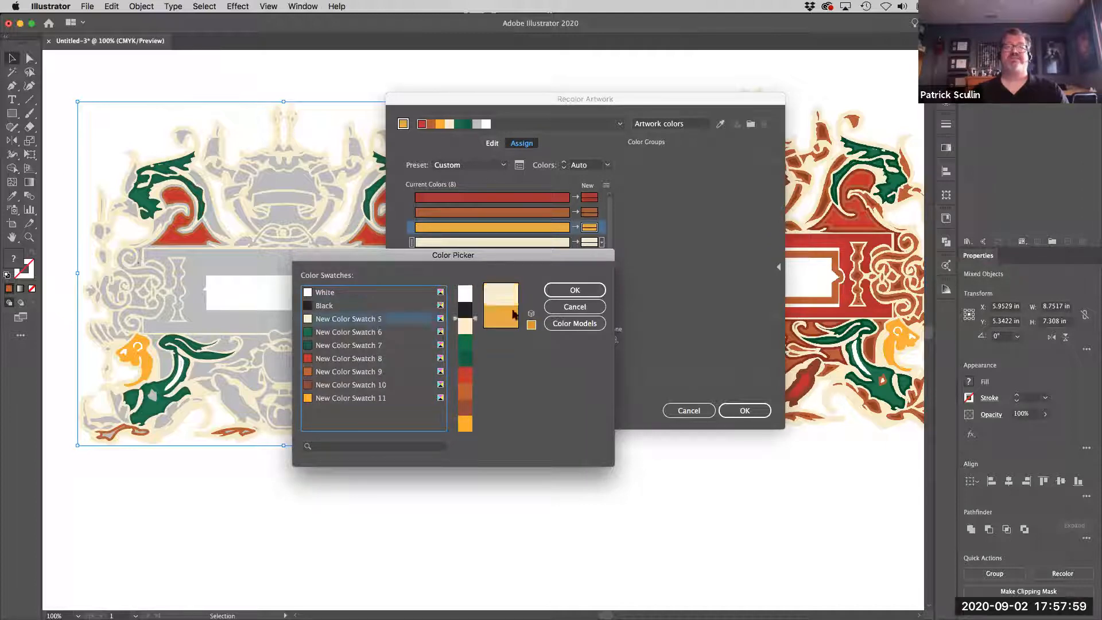
pyautogui.click(587, 295)
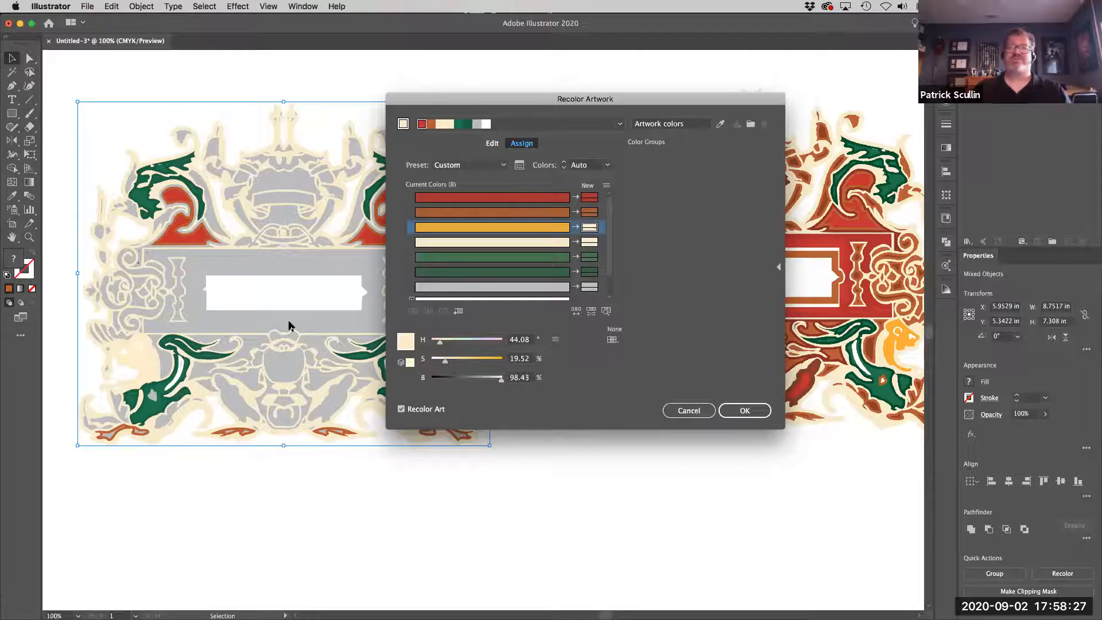
pyautogui.click(688, 411)
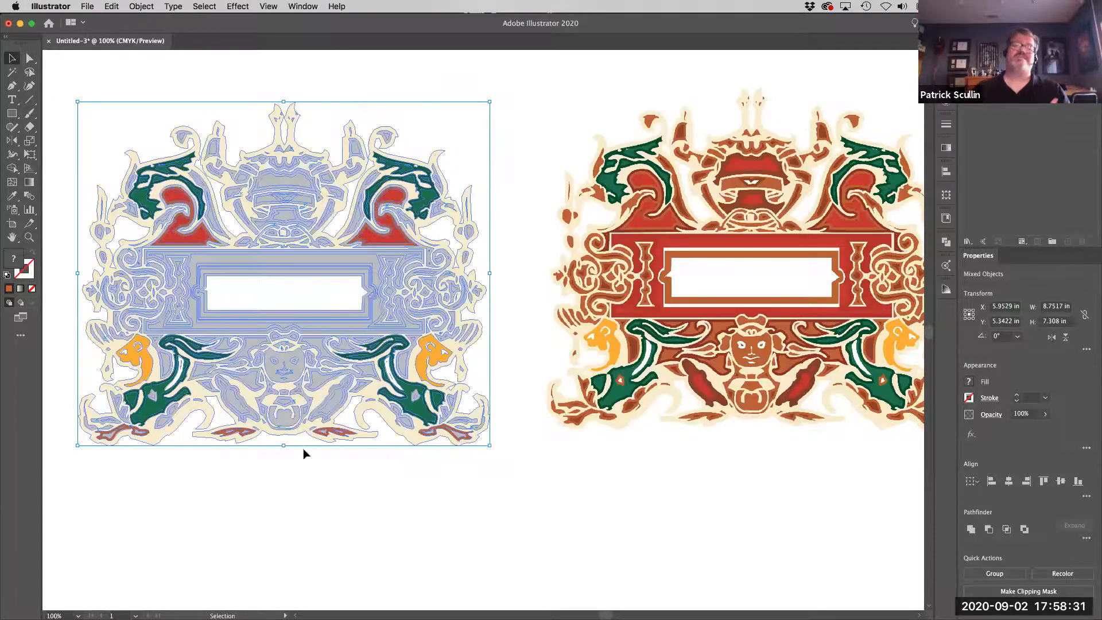
pyautogui.click(319, 496)
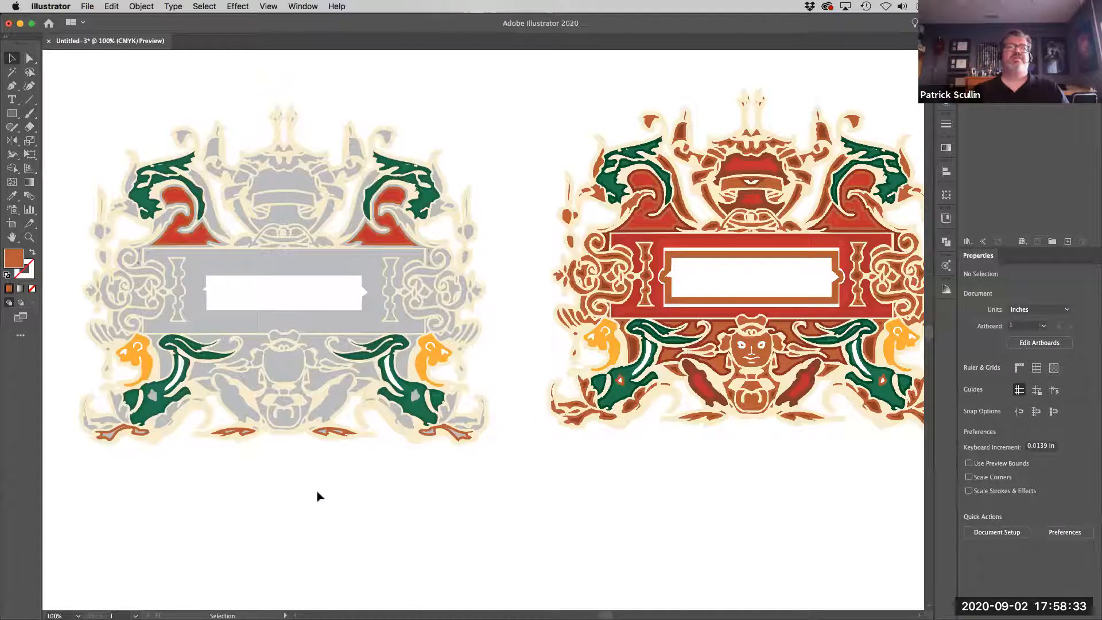